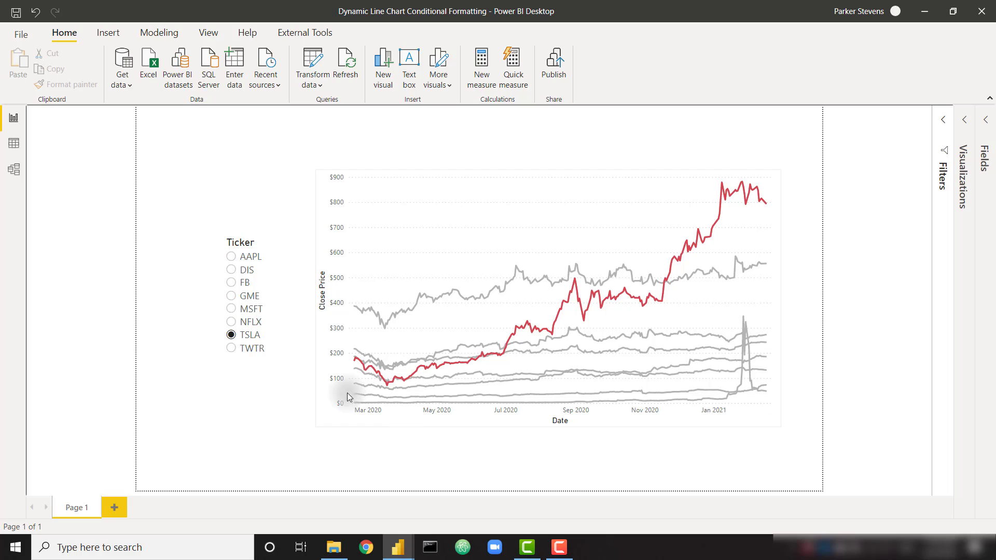
# - Pick NFLX, then AAPL, in the Ticker slicer so AAPL's line turns red
pyautogui.click(247, 323)
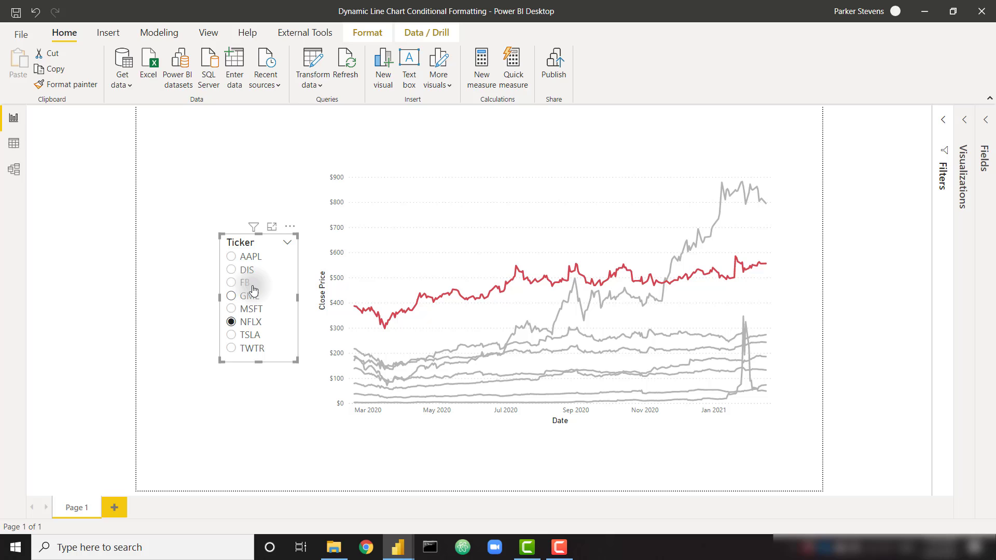
pyautogui.click(253, 261)
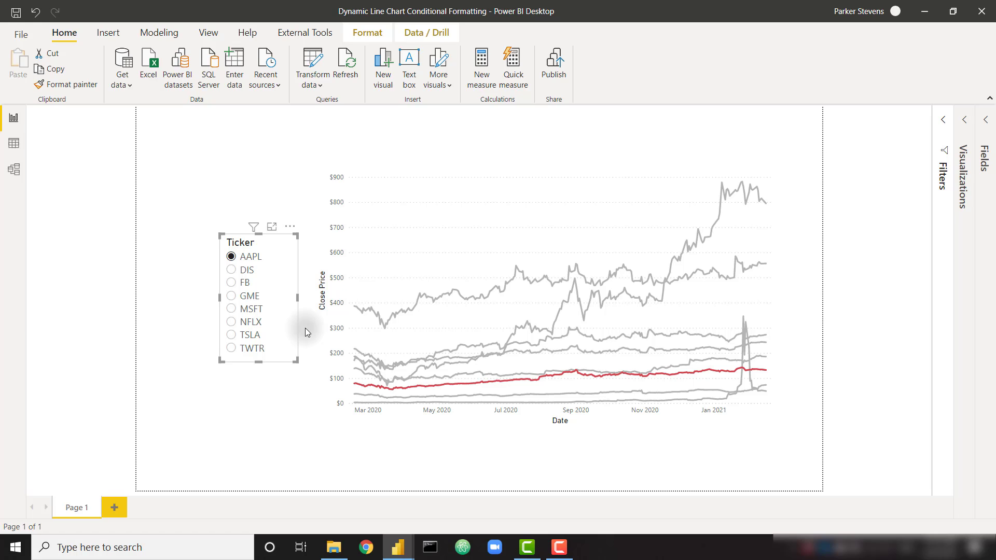
# - Switch to the Demo window and review the Stocks table's Ticker values in Data view
pyautogui.moveTo(398, 547)
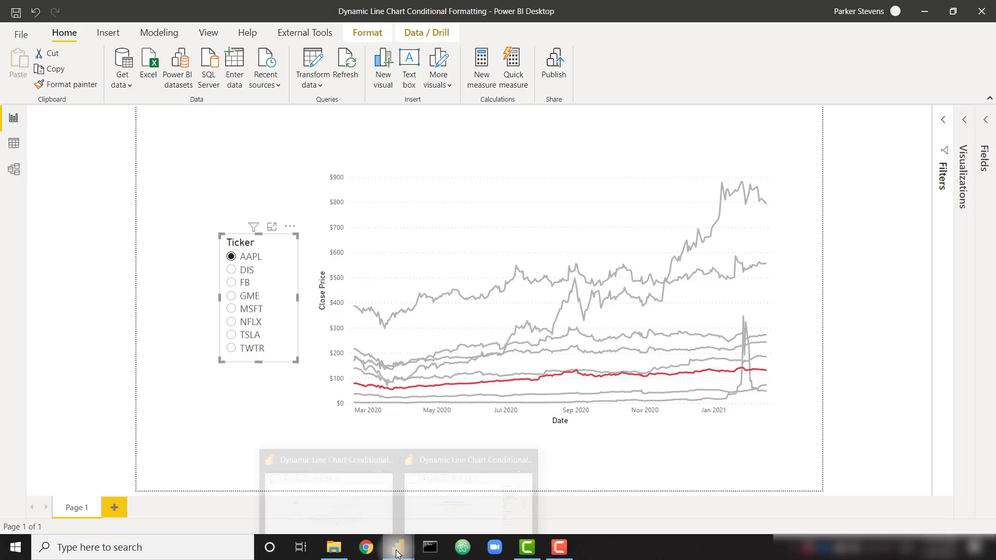
pyautogui.click(439, 503)
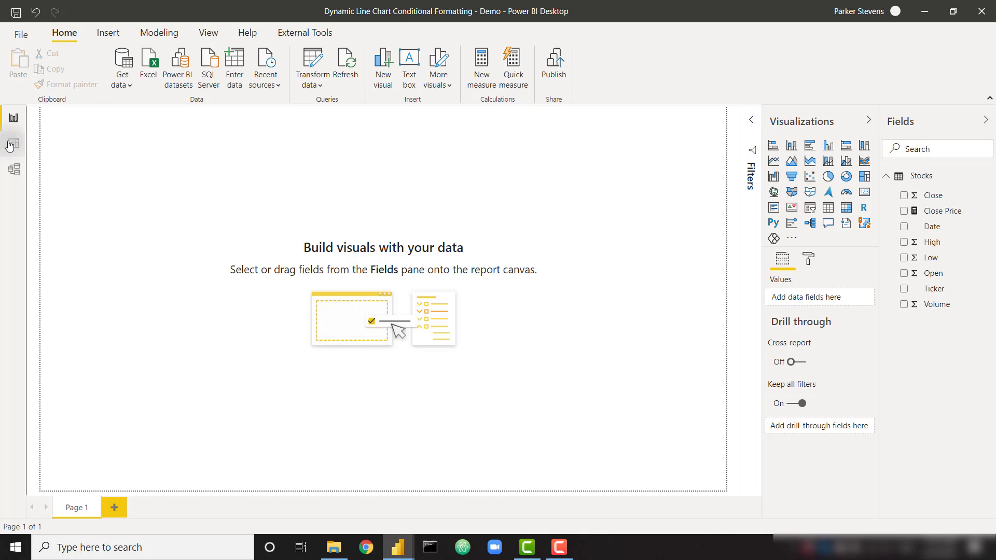
pyautogui.click(13, 144)
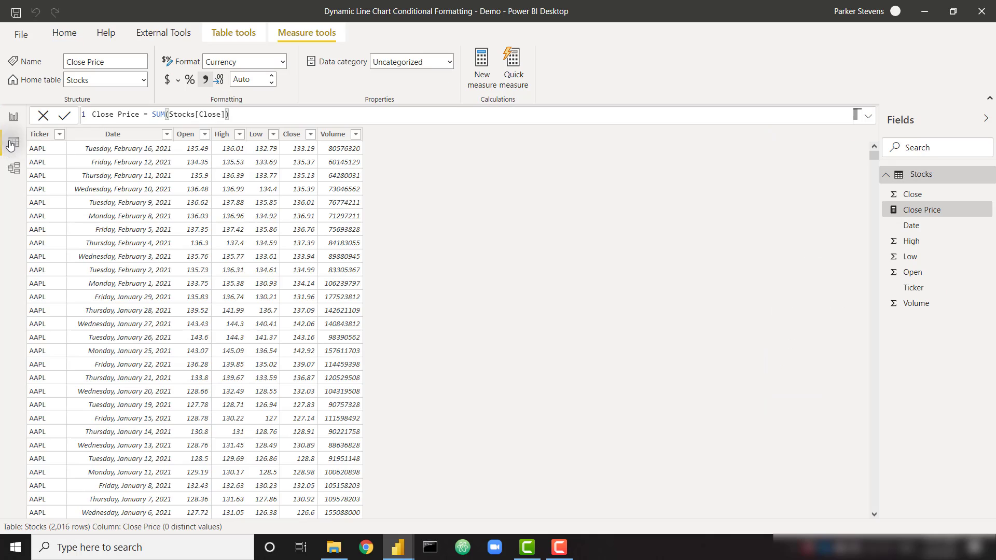
pyautogui.click(60, 134)
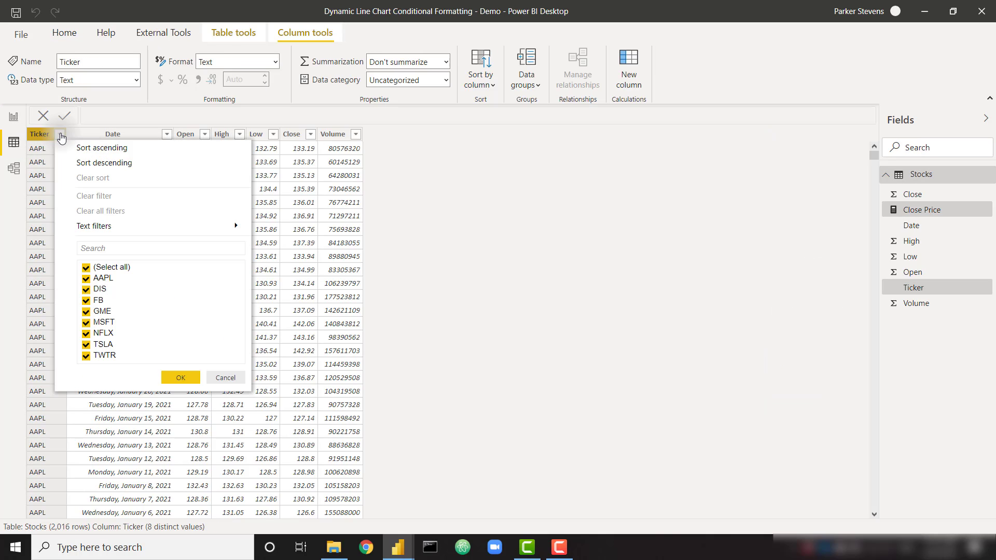
pyautogui.click(218, 378)
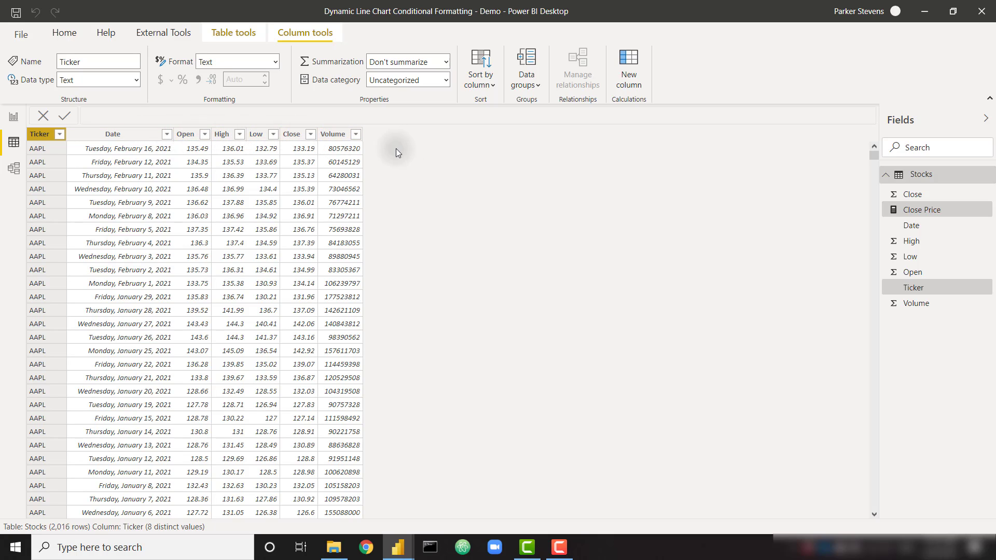
# - Inspect the Close column and the Close Price measure's SUM(Stocks[Close]) formula, then return to the report
pyautogui.click(293, 136)
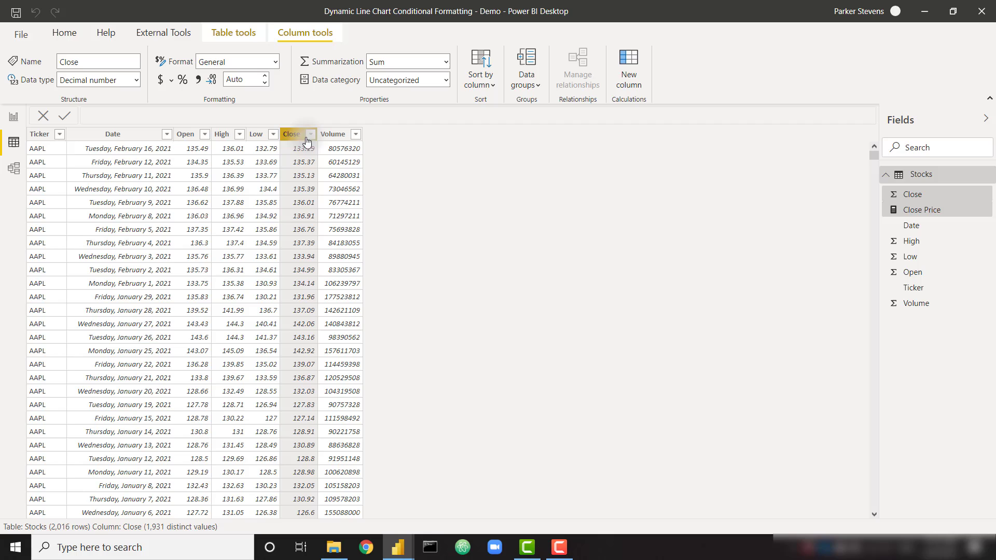
pyautogui.click(911, 211)
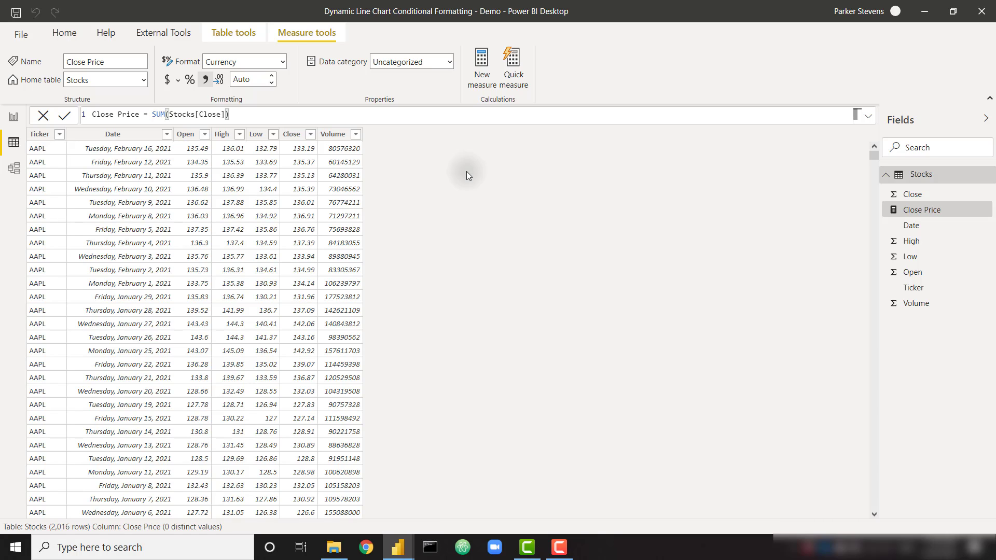
pyautogui.click(14, 117)
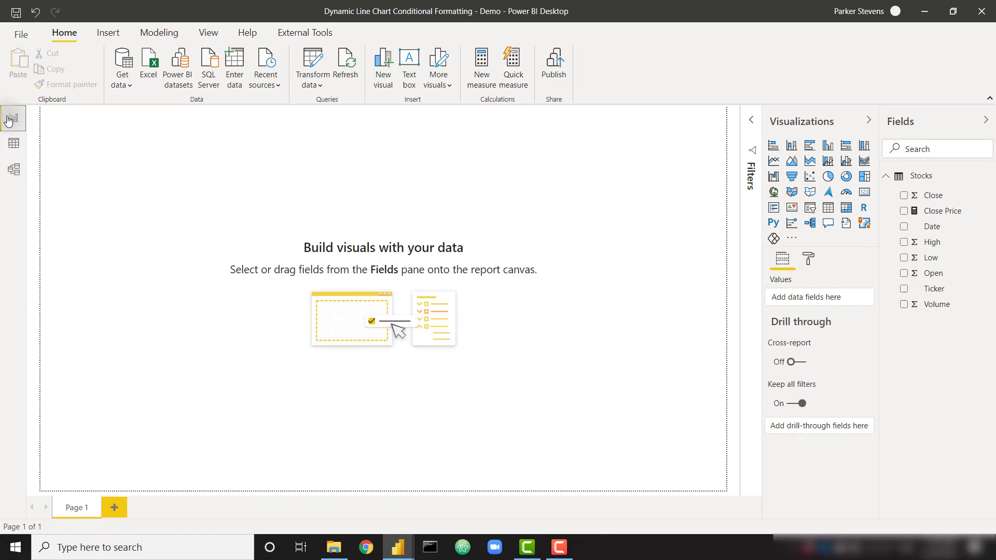
# - Insert a line chart, move it toward the page centre and enlarge it
pyautogui.click(773, 161)
pyautogui.moveTo(156, 204); pyautogui.dragTo(270, 262)
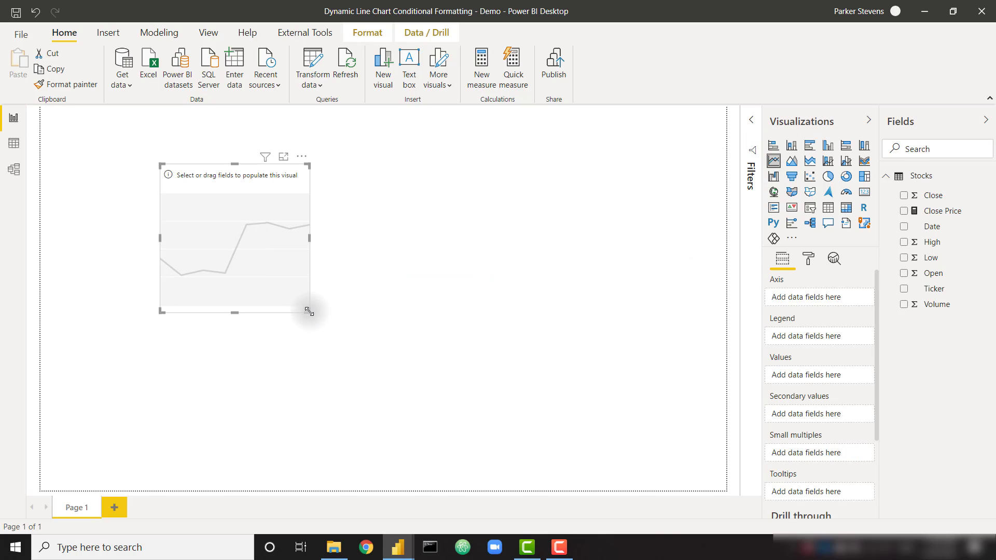
pyautogui.moveTo(310, 312); pyautogui.dragTo(574, 400)
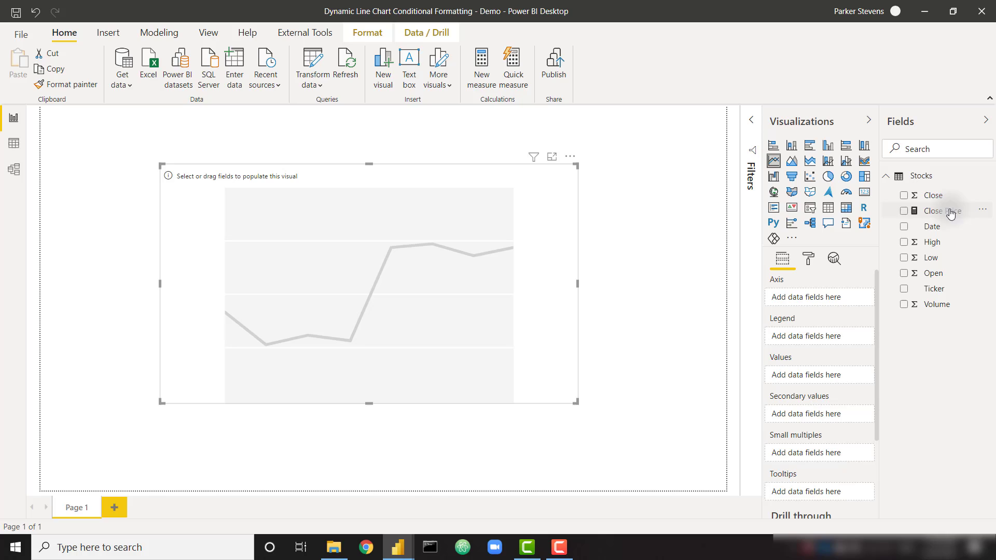
# - Plot Close Price by Date with Ticker as the legend
pyautogui.moveTo(919, 212); pyautogui.dragTo(844, 372)
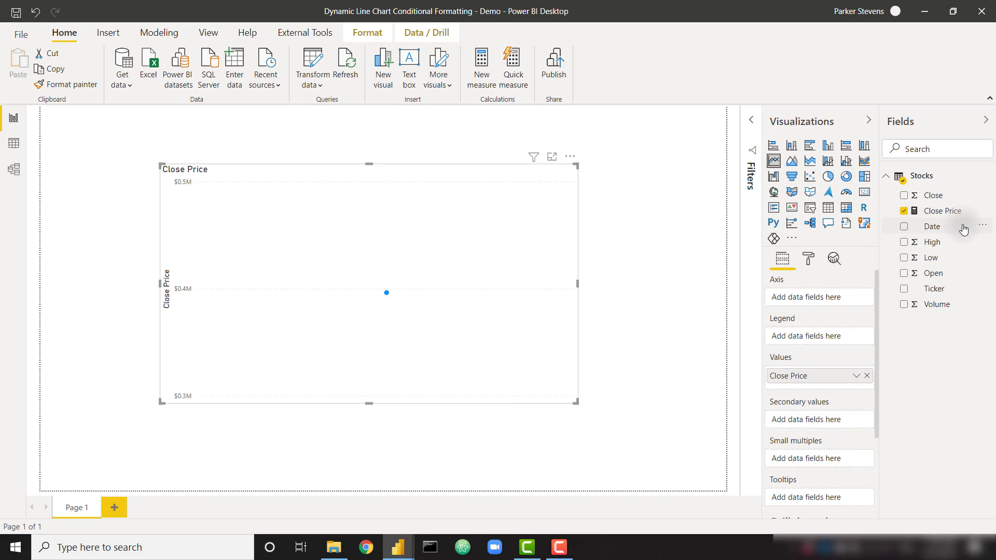
pyautogui.moveTo(934, 226); pyautogui.dragTo(828, 305)
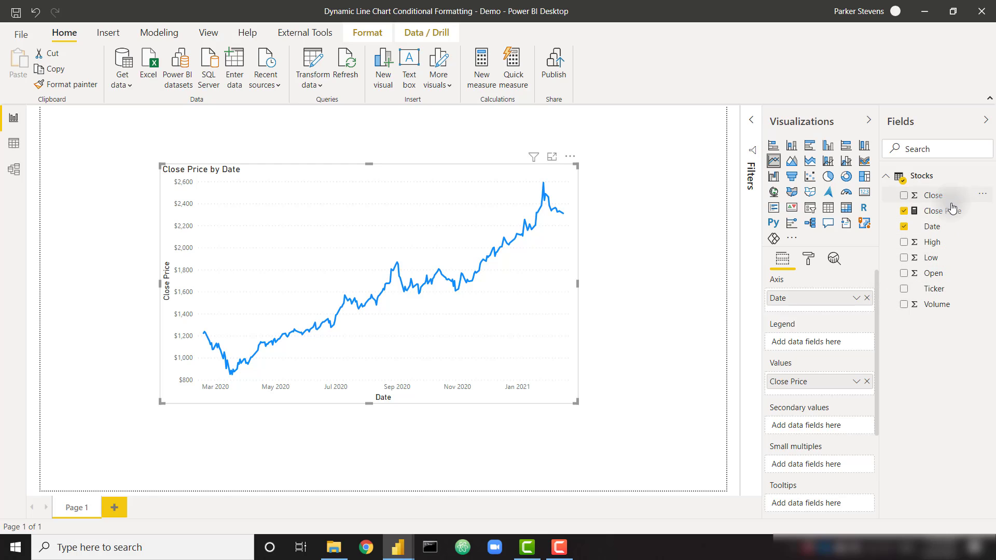
pyautogui.moveTo(928, 289); pyautogui.dragTo(824, 345)
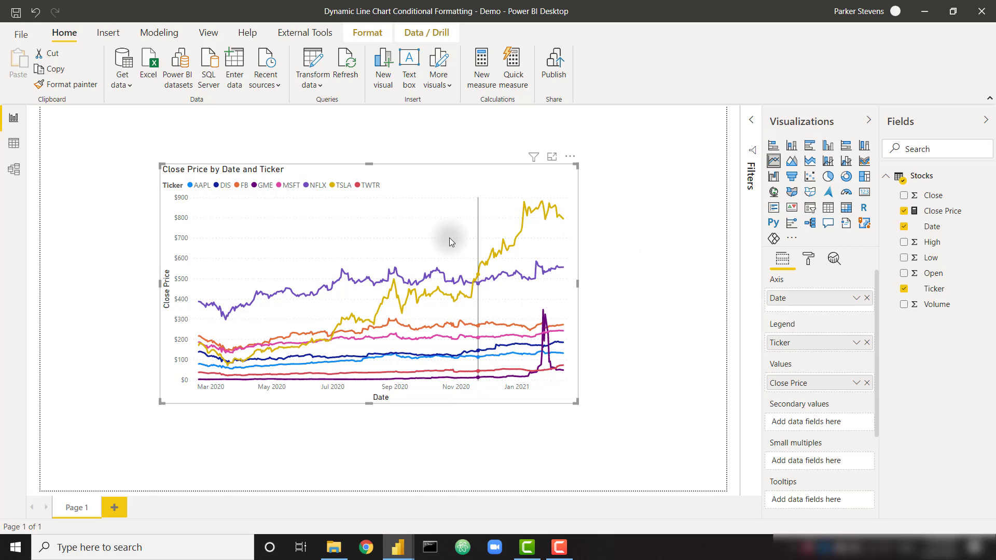
# - In the chart's Data colors settings, make the AAPL and DIS lines light grey
pyautogui.click(809, 259)
pyautogui.click(821, 445)
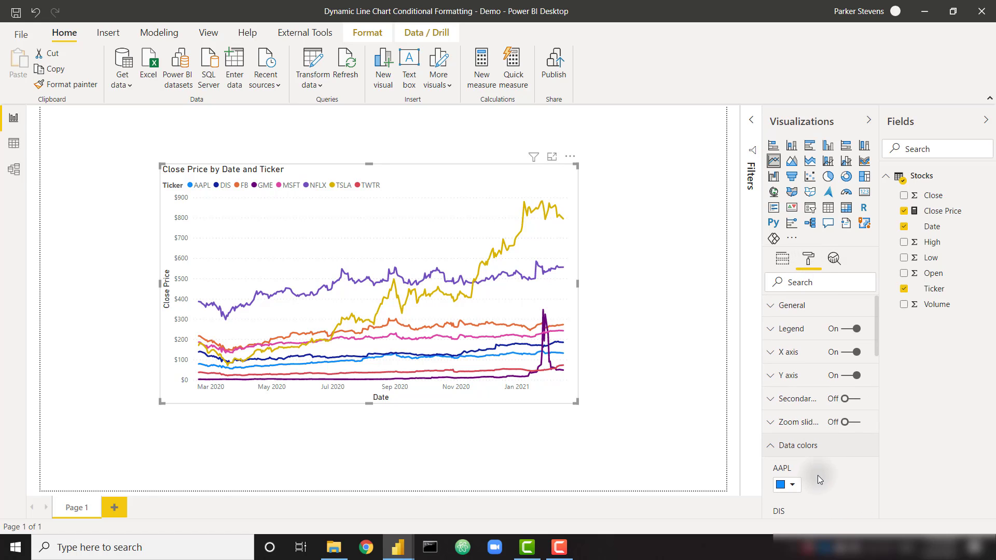
pyautogui.scroll(-3, 818, 475)
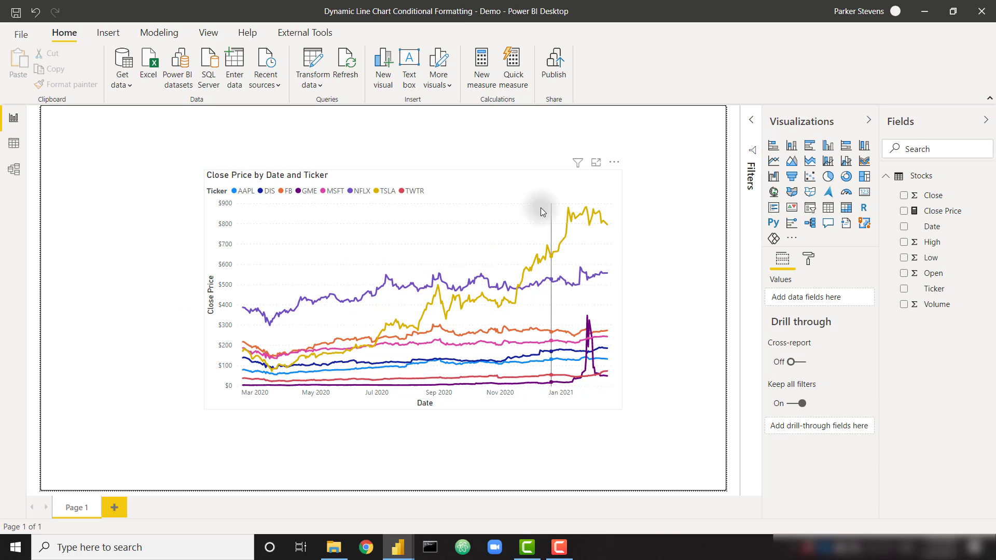
pyautogui.click(540, 208)
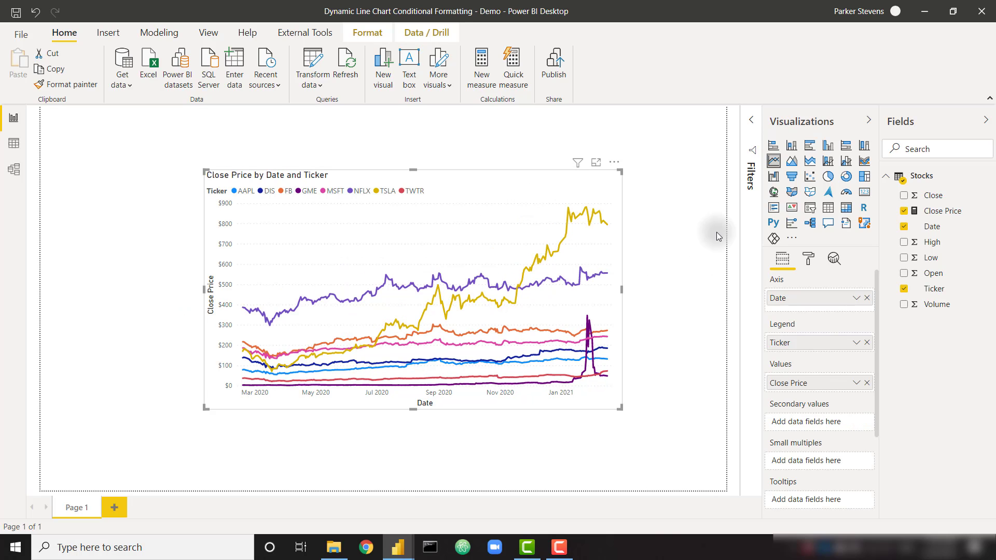
pyautogui.click(808, 259)
pyautogui.click(823, 444)
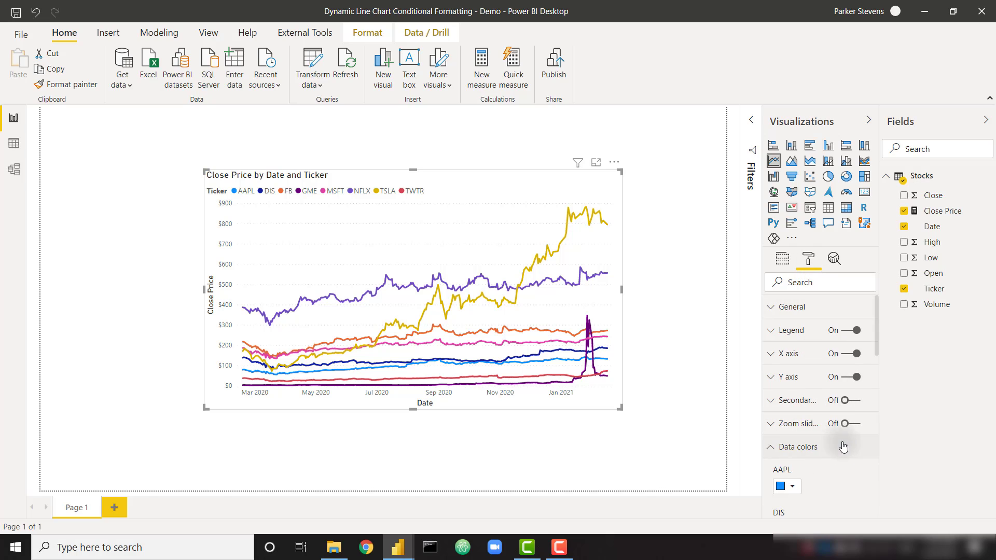
pyautogui.scroll(-3, 811, 404)
pyautogui.click(789, 363)
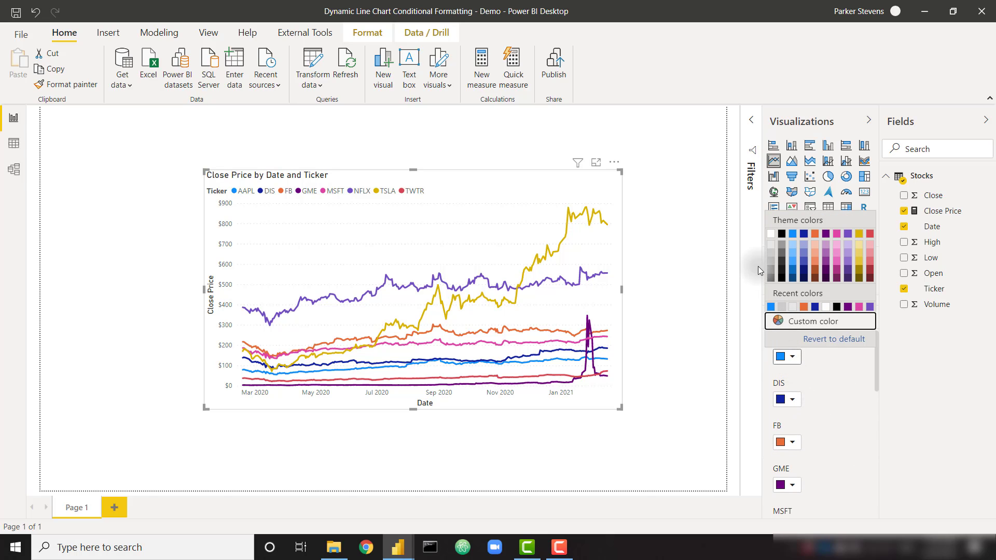
pyautogui.click(770, 258)
pyautogui.scroll(-3, 830, 403)
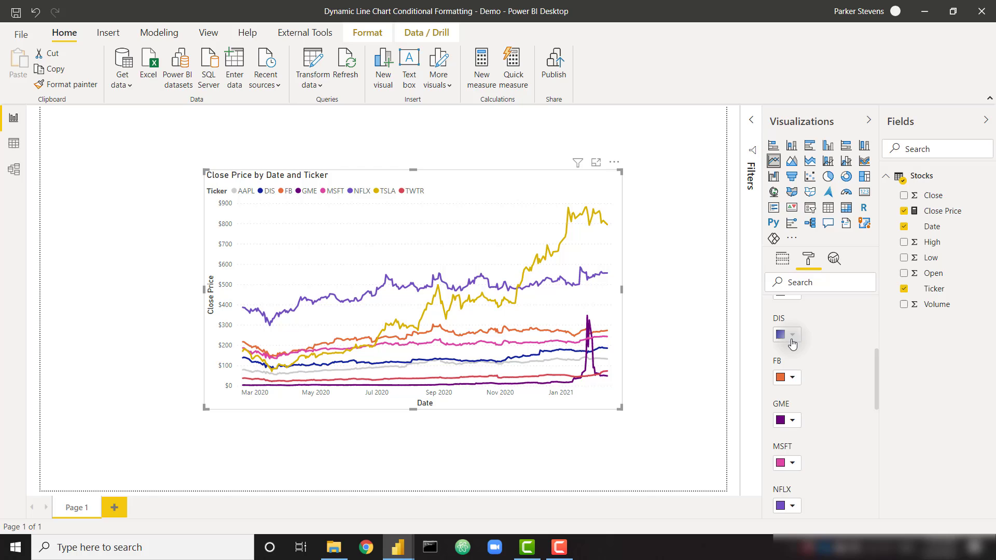
pyautogui.click(787, 334)
pyautogui.click(772, 229)
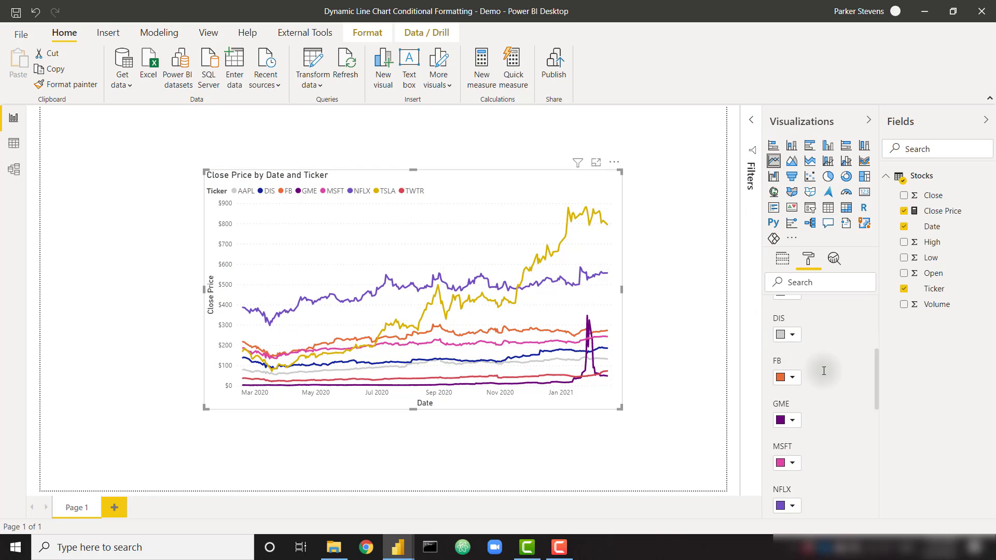
# - Make the FB, GME and TSLA lines light grey and shift the chart slightly right
pyautogui.click(788, 377)
pyautogui.click(774, 284)
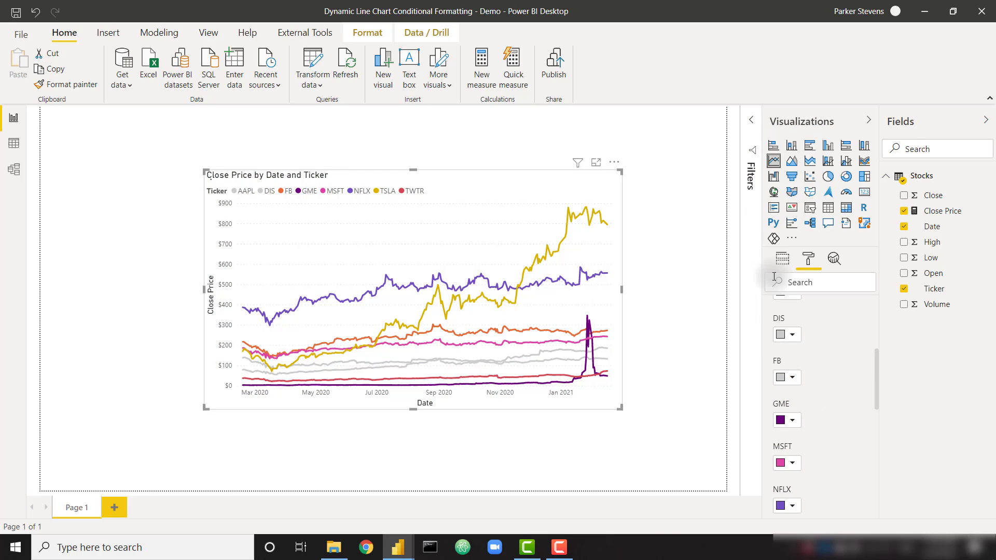
pyautogui.click(788, 420)
pyautogui.click(782, 370)
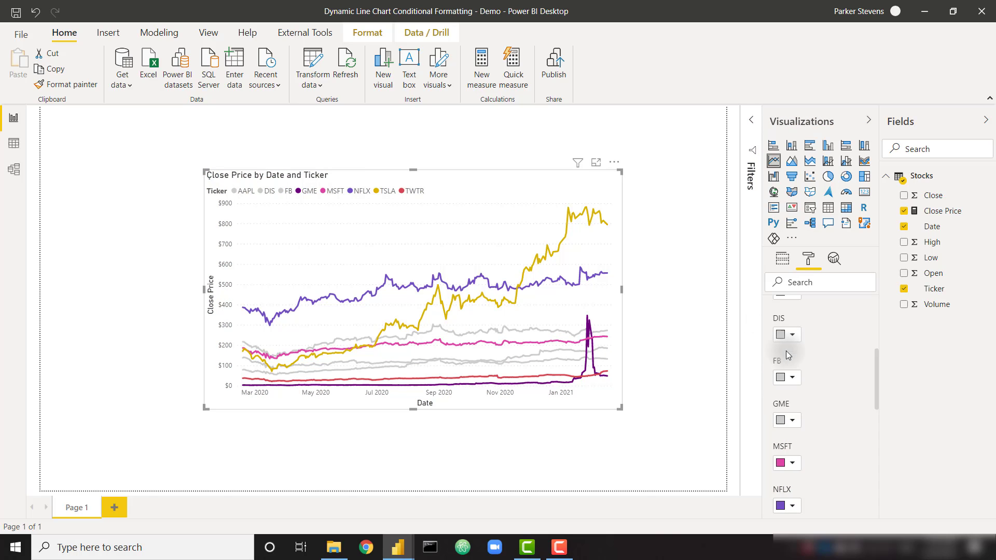
pyautogui.scroll(-2, 785, 350)
pyautogui.click(788, 420)
pyautogui.click(782, 368)
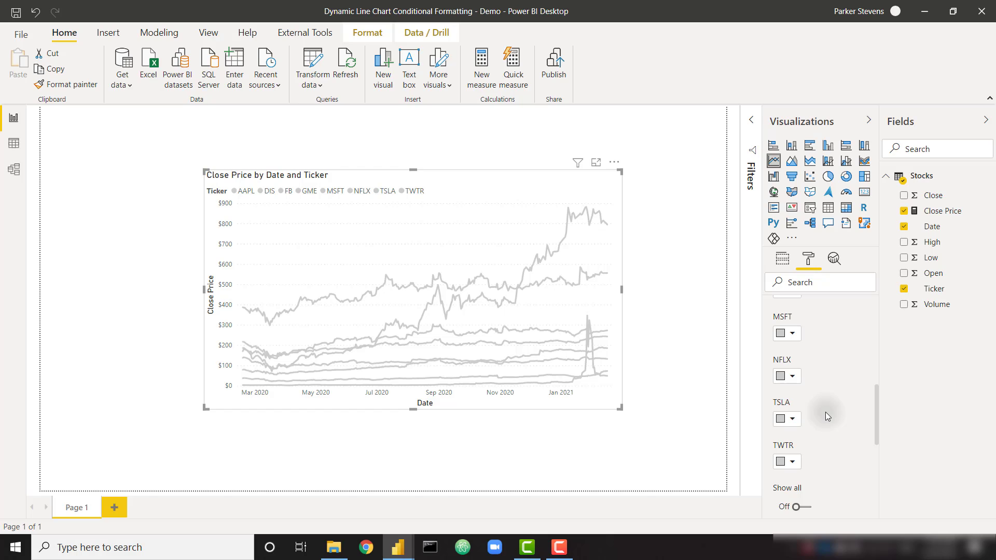
pyautogui.moveTo(499, 200); pyautogui.dragTo(531, 202)
pyautogui.click(209, 259)
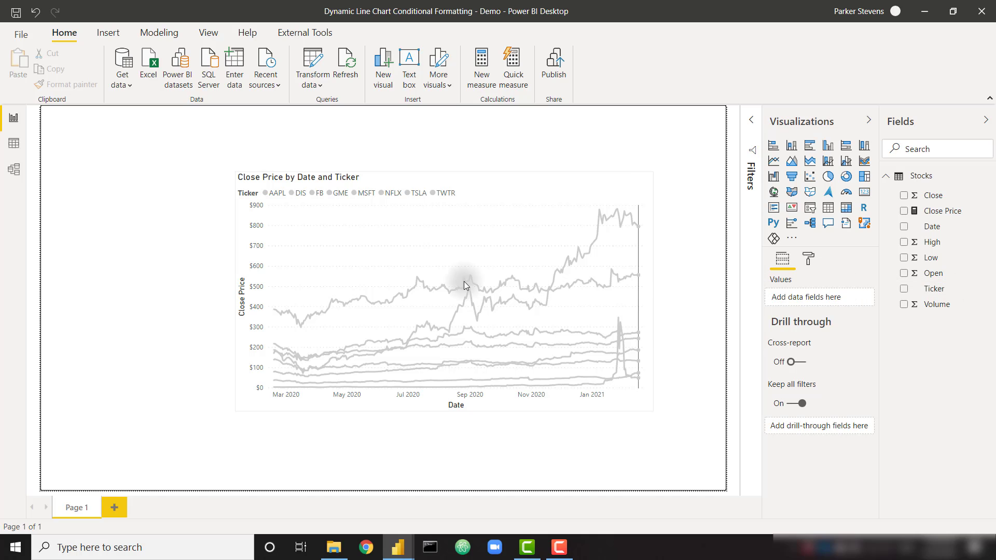
# - Create the calculated table Tickers = VALUES(Stocks[Ticker])
pyautogui.click(157, 33)
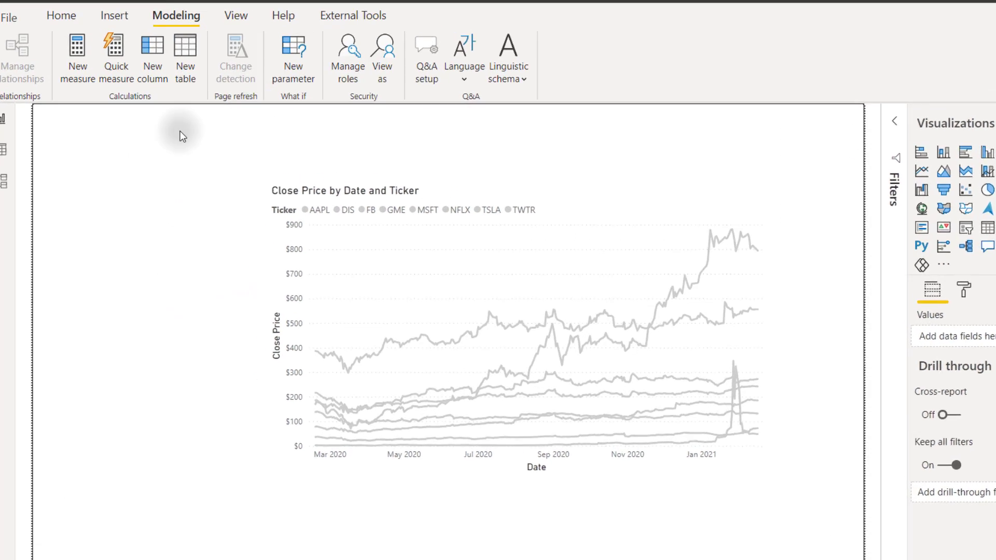
pyautogui.click(166, 64)
pyautogui.write('Ti')
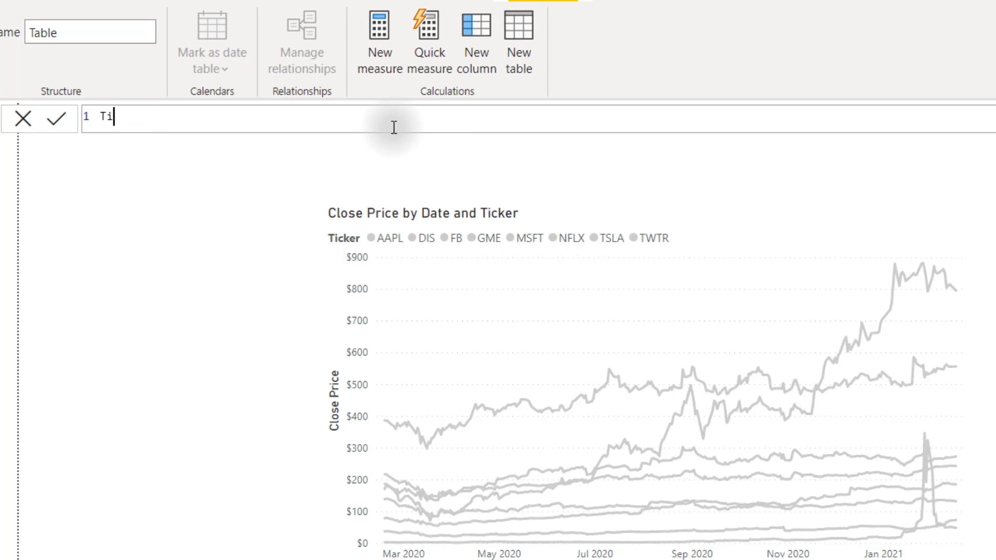
pyautogui.write('ckers = va')
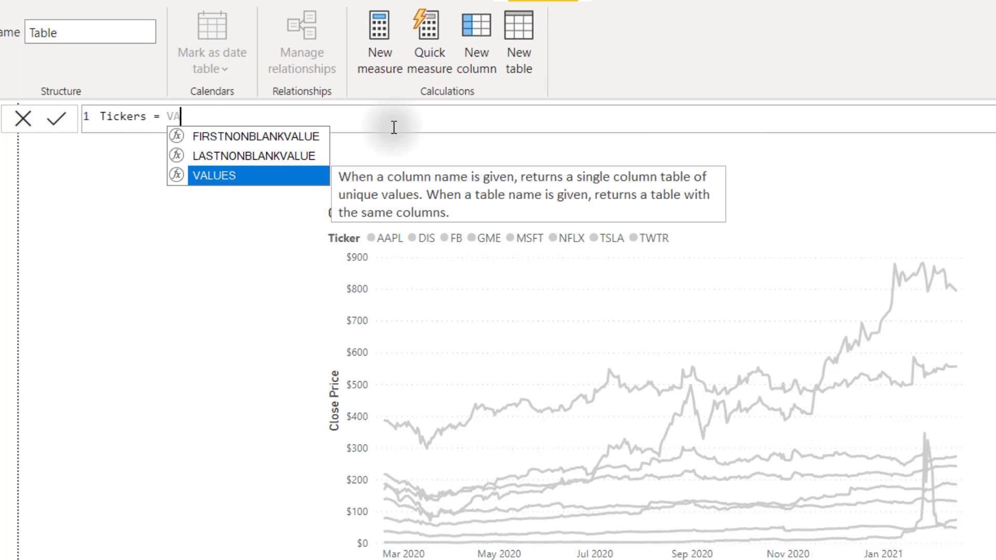
pyautogui.press('Tab')
pyautogui.write('tick')
pyautogui.press('Tab')
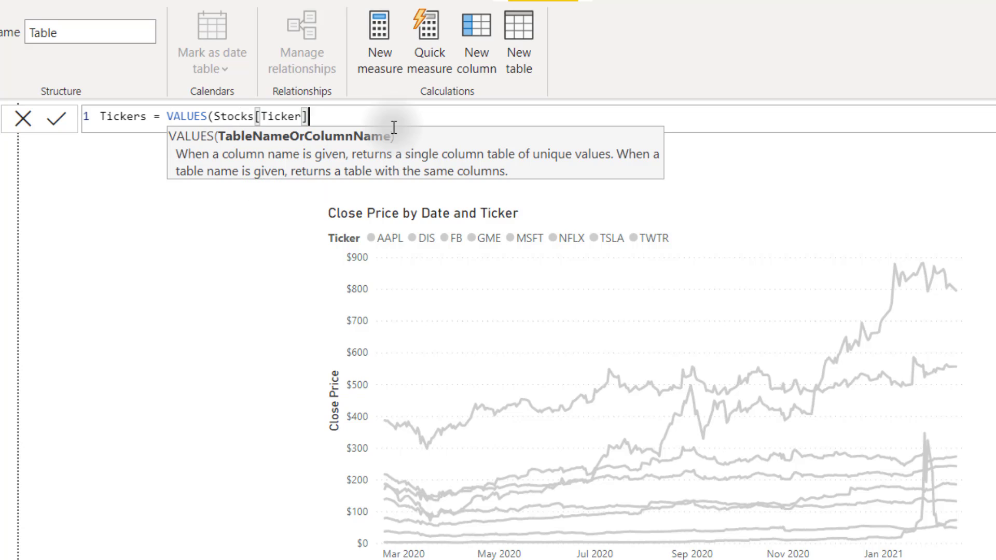
pyautogui.press('Return')
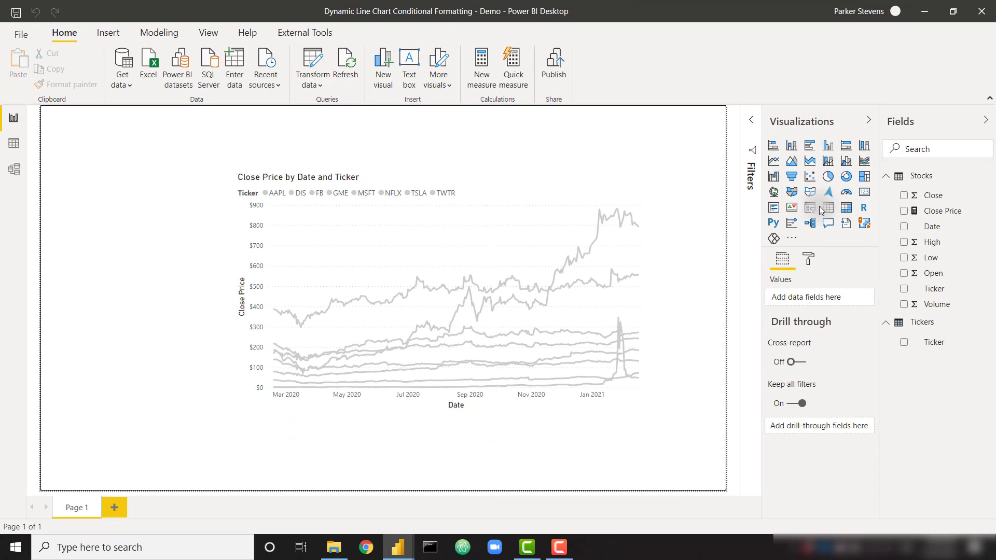
# - Add a slicer of Tickers[Ticker] and shrink it to a small box beside the chart
pyautogui.click(810, 207)
pyautogui.click(903, 342)
pyautogui.moveTo(453, 413); pyautogui.dragTo(198, 331)
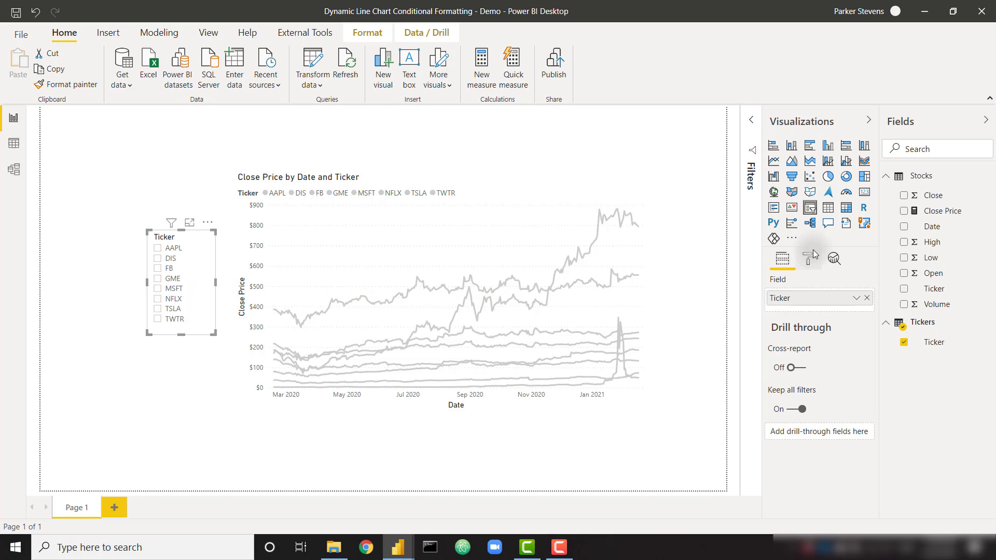
# - Turn on Single select for the slicer, then try selecting MSFT and GME
pyautogui.click(808, 258)
pyautogui.click(809, 330)
pyautogui.click(801, 372)
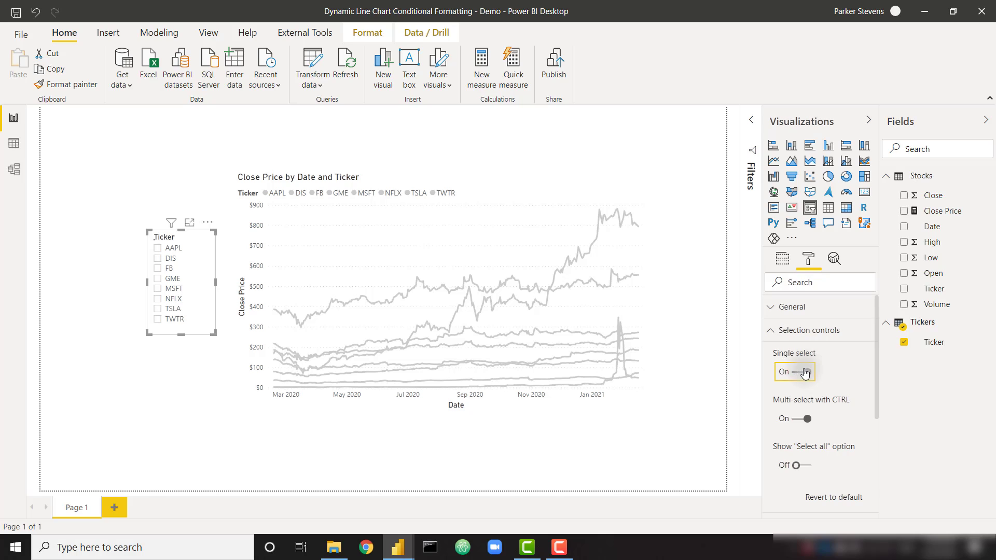
pyautogui.click(160, 288)
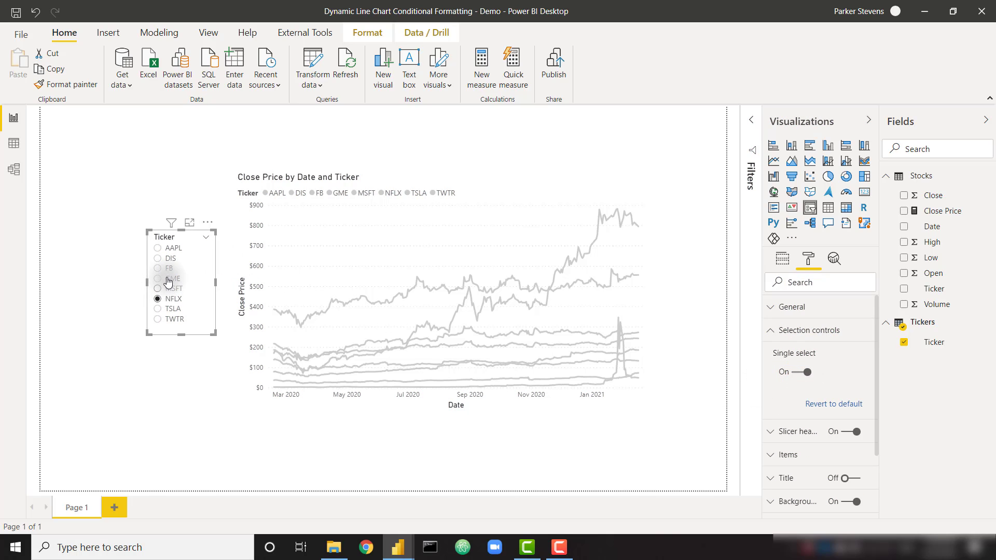
pyautogui.click(167, 279)
# - Check in Model view that Tickers is unrelated to Stocks, then select MSFT in the slicer
pyautogui.click(14, 169)
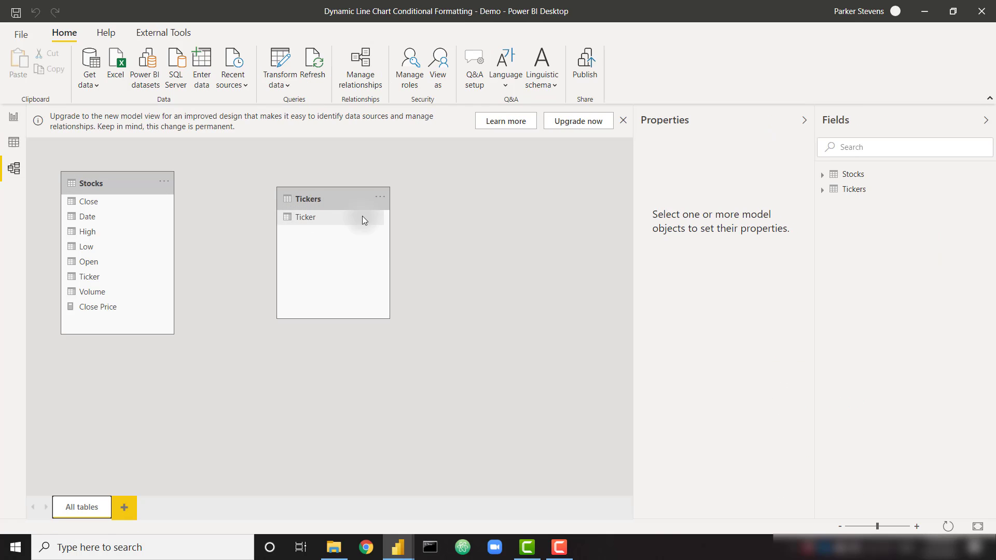
pyautogui.moveTo(363, 208)
pyautogui.mouseDown()
pyautogui.moveTo(329, 209)
pyautogui.moveTo(353, 207)
pyautogui.mouseUp()
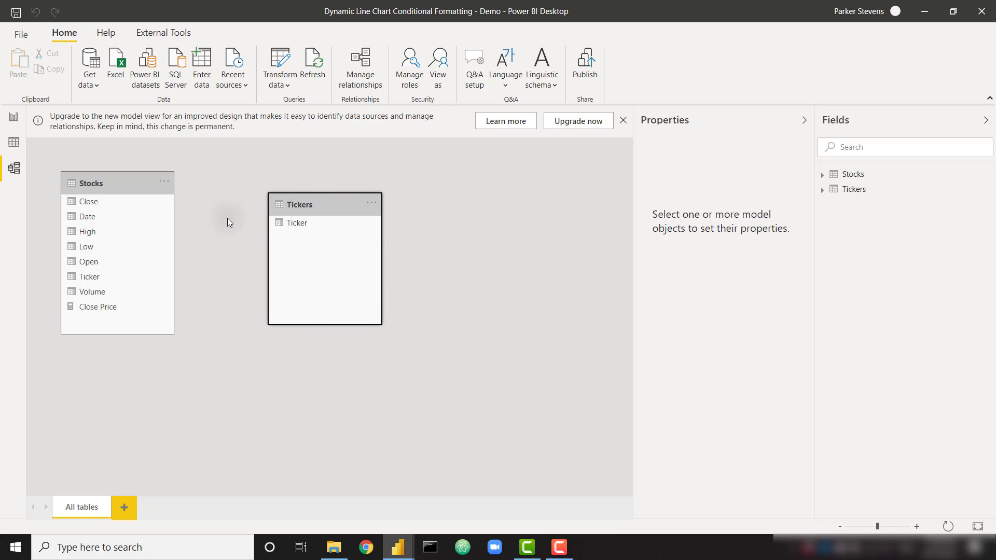
pyautogui.click(15, 115)
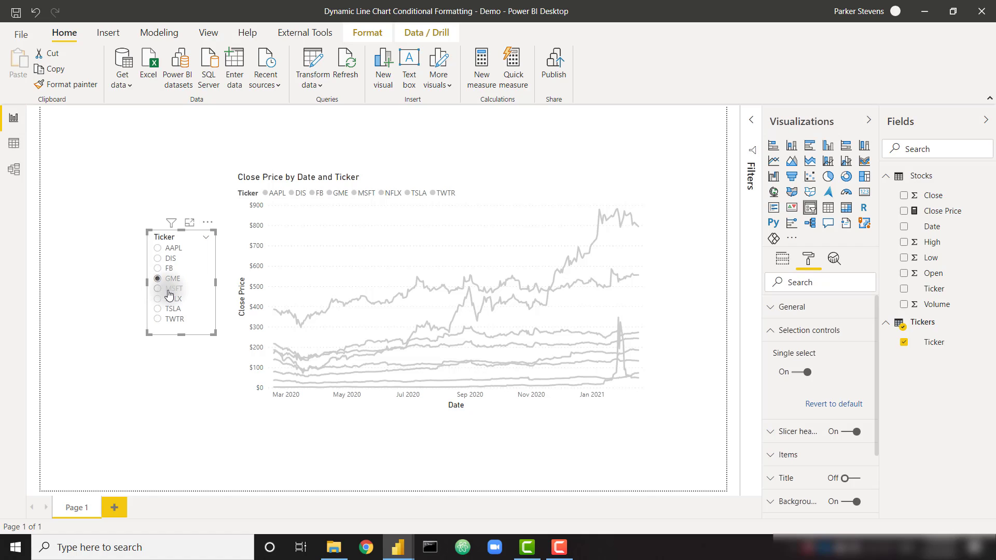
pyautogui.click(168, 291)
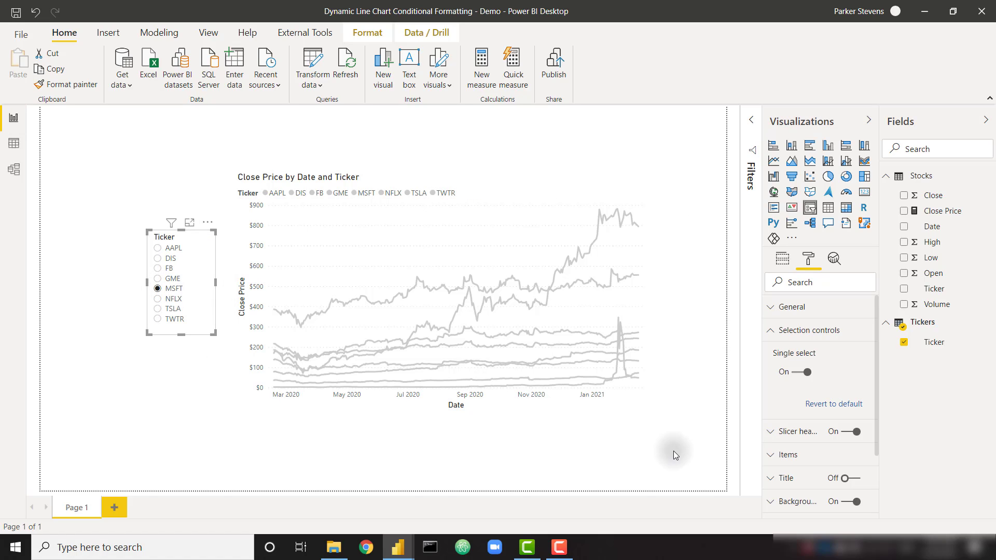
# - Copy and paste the line chart, placing the duplicate over the original
pyautogui.moveTo(513, 205); pyautogui.dragTo(516, 165)
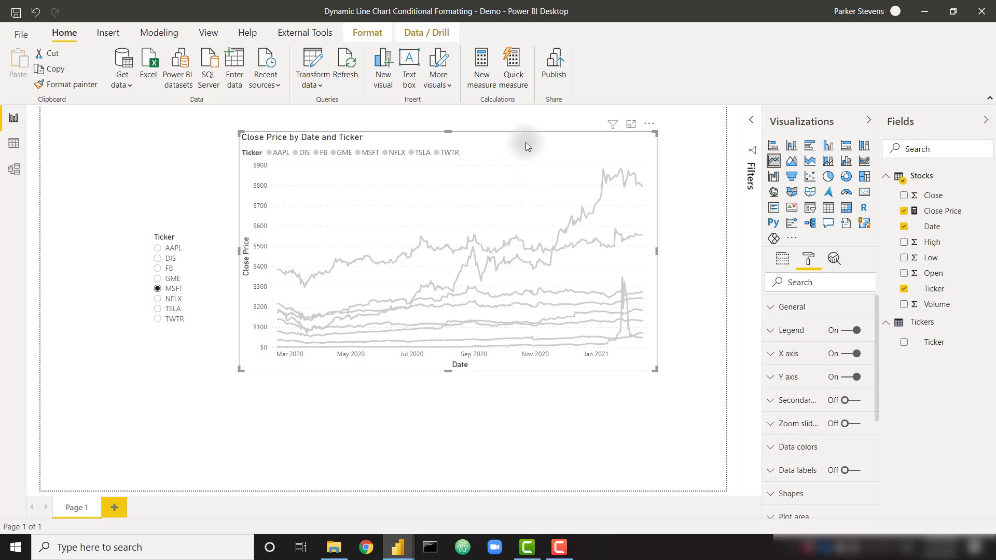
pyautogui.hotkey('ctrl', 'c')
pyautogui.hotkey('ctrl', 'v')
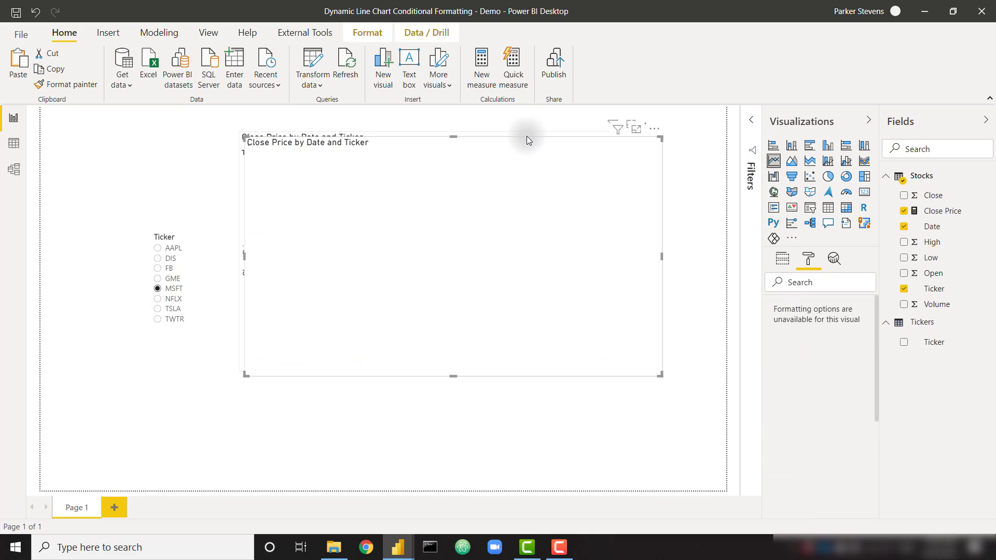
pyautogui.moveTo(524, 148); pyautogui.dragTo(519, 272)
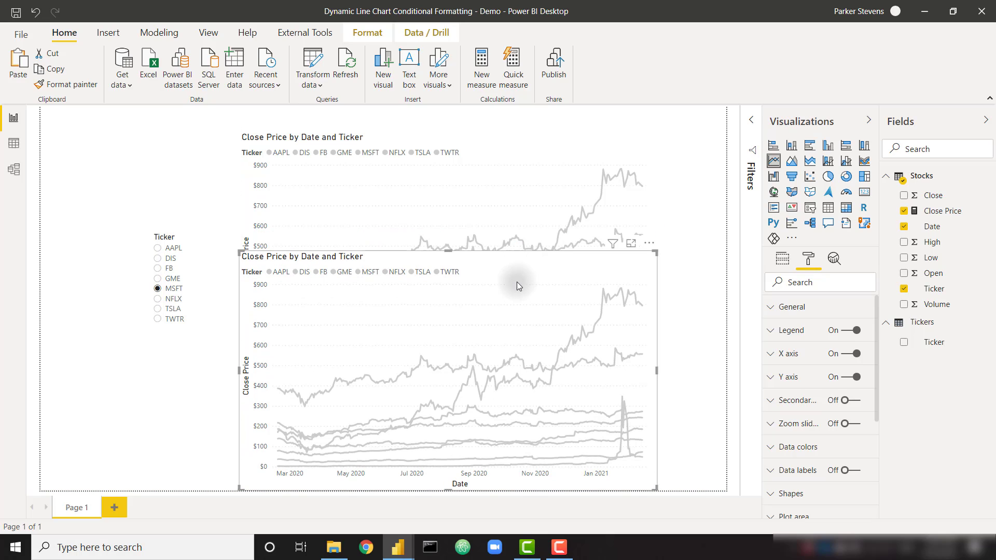
# - Remove Close Price and the Ticker legend from the duplicate, leaving only Date
pyautogui.click(782, 258)
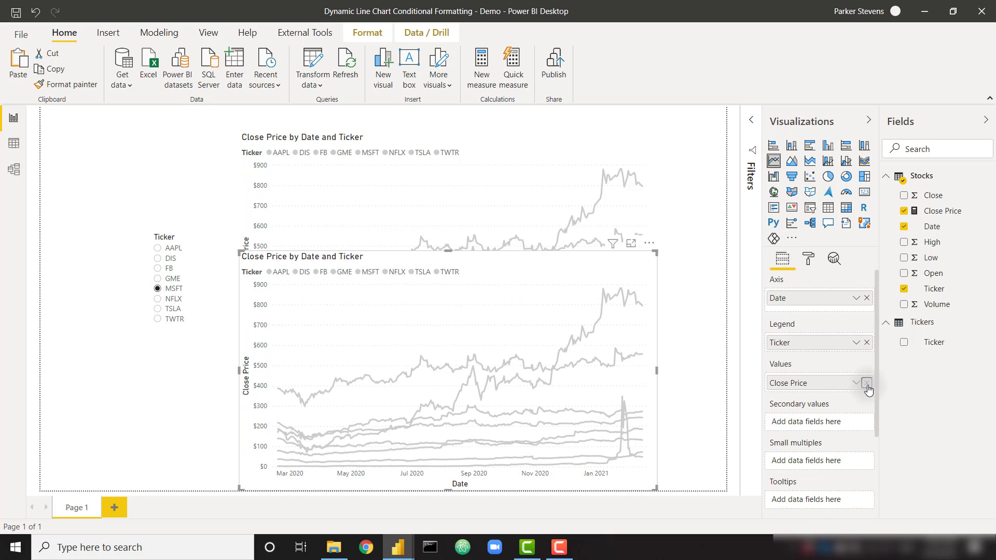
pyautogui.click(867, 383)
pyautogui.click(866, 343)
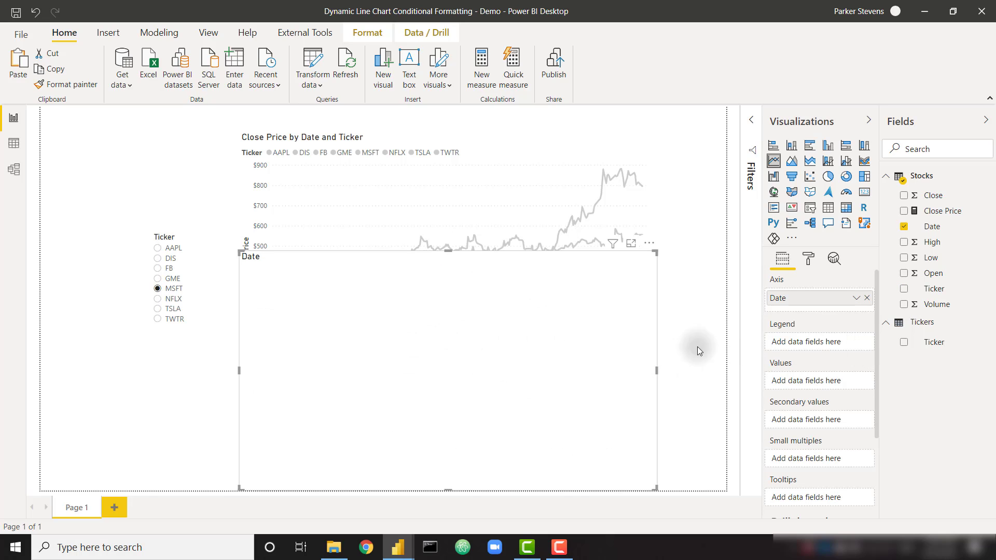
# - Start a Stocks measure 'Selected Ticker Price' with VAR SelectedTicker = SELECTEDVALUE(Tickers[Ticker])
pyautogui.rightClick(939, 179)
pyautogui.click(918, 193)
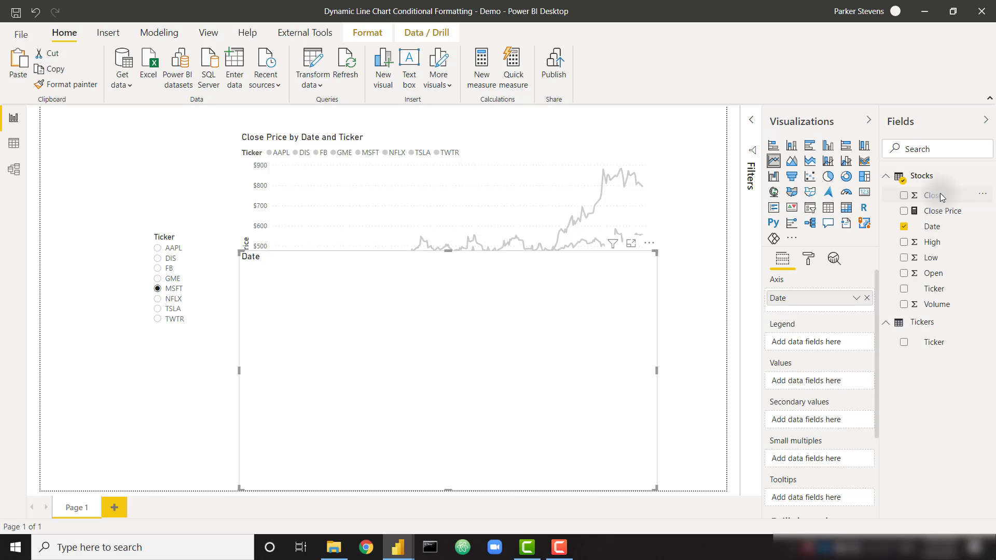
pyautogui.write('Selec')
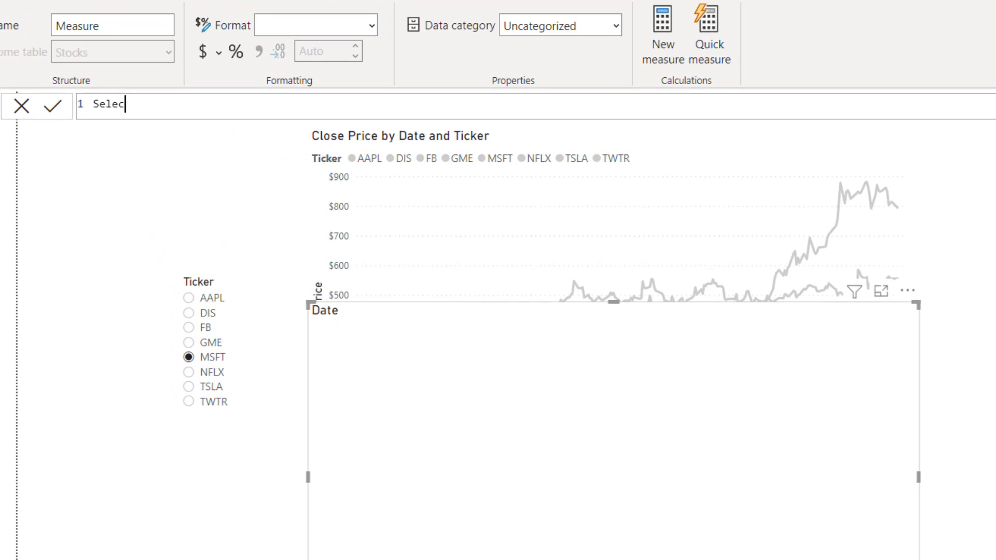
pyautogui.write('ted Ticker Price =')
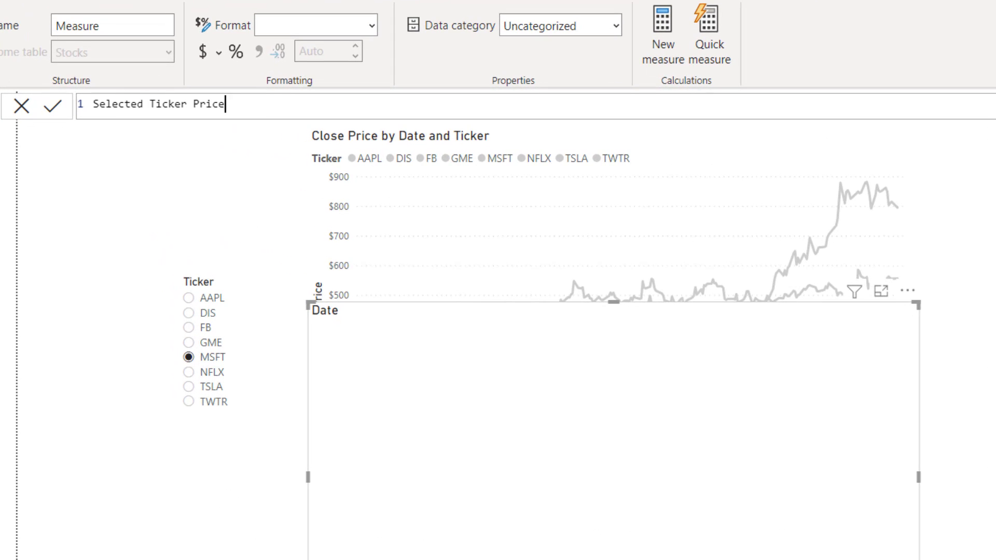
pyautogui.press('Return')
pyautogui.write('VAR SelectedTicker =')
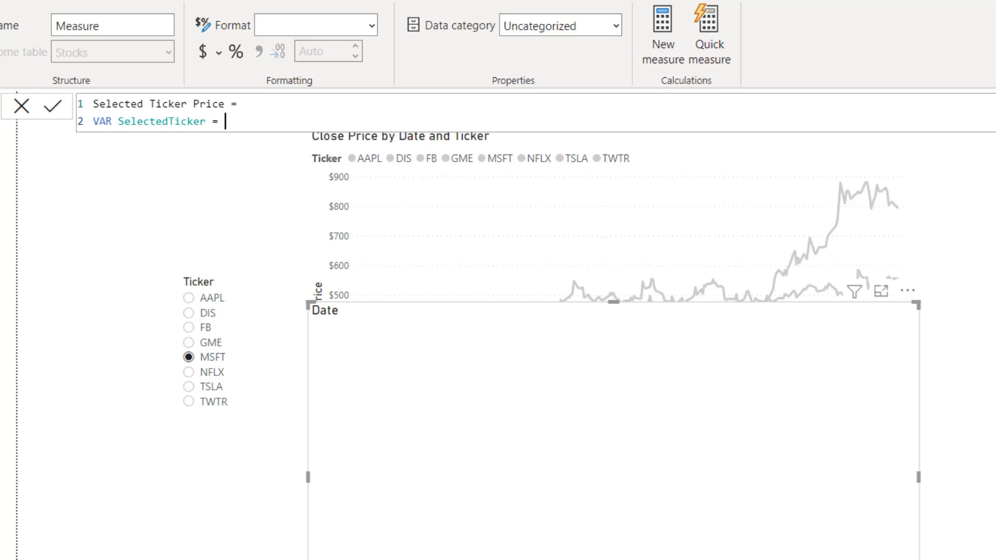
pyautogui.write('el')
pyautogui.press('Down')
pyautogui.press('Down')
pyautogui.press('Down')
pyautogui.press('Down')
pyautogui.press('Tab')
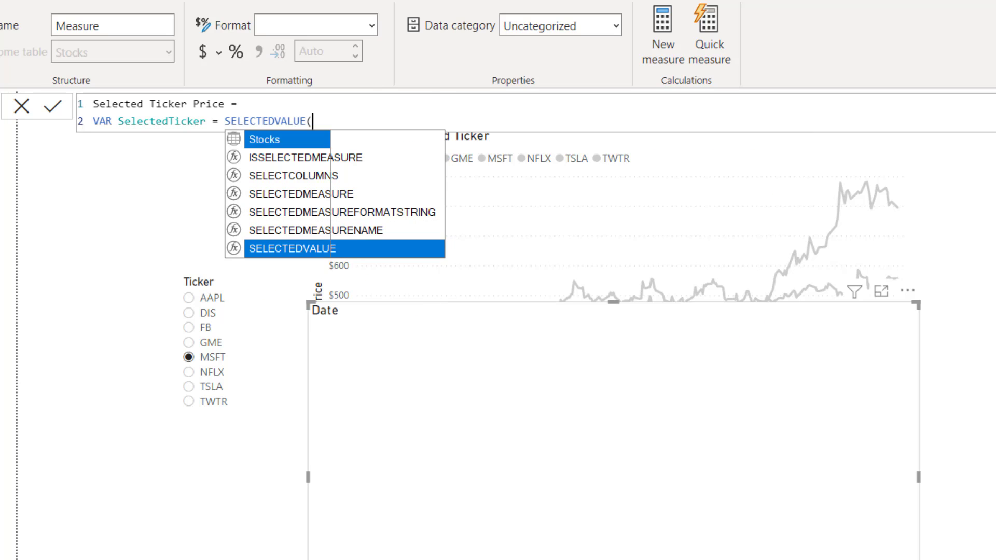
pyautogui.write('(ti')
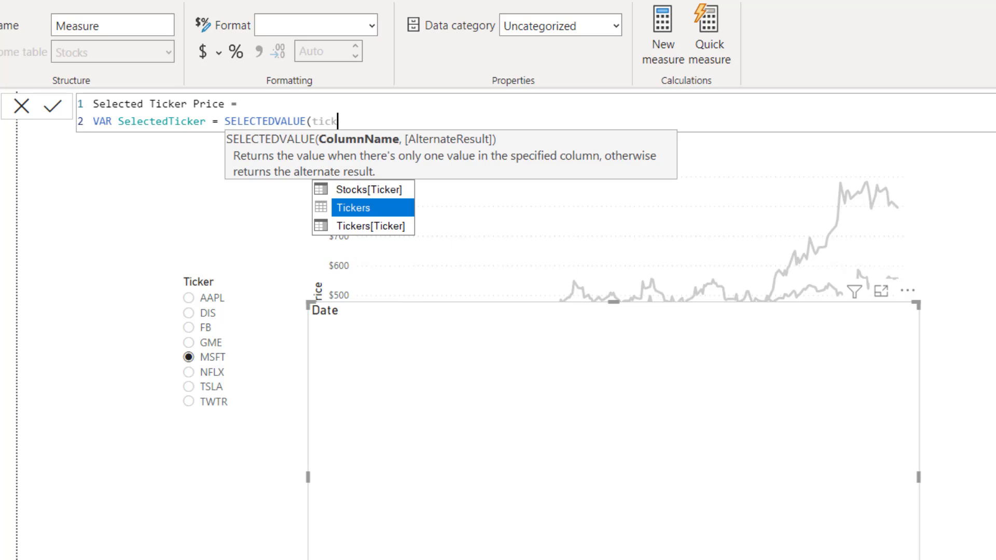
pyautogui.write('ck')
pyautogui.press('Down')
pyautogui.press('Tab')
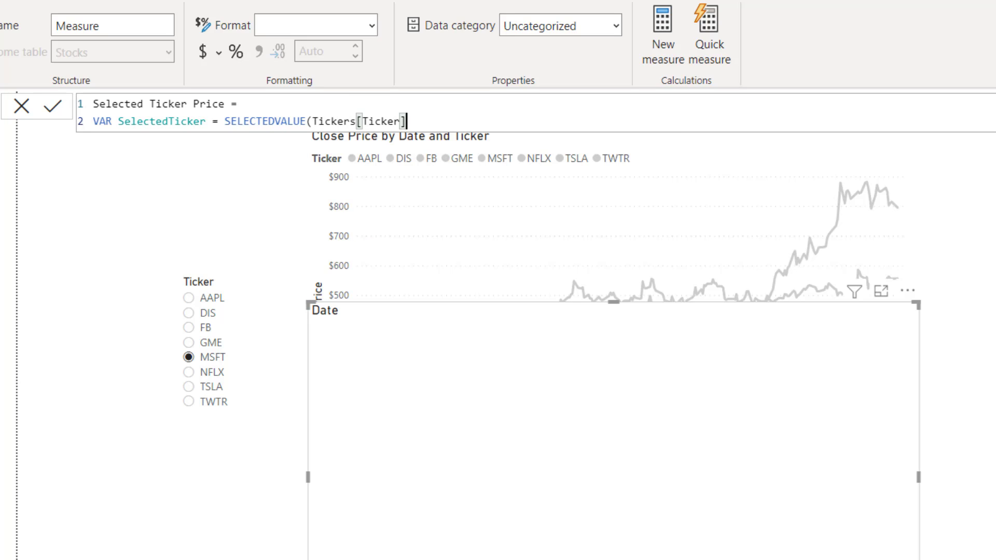
# - Finish the measure with RETURN CALCULATE([Close Price], Stocks[Ticker] = SelectedTicker) and commit it
pyautogui.hotkey('shift', 'Return')
pyautogui.write('RETURN')
pyautogui.hotkey('shift', 'Return')
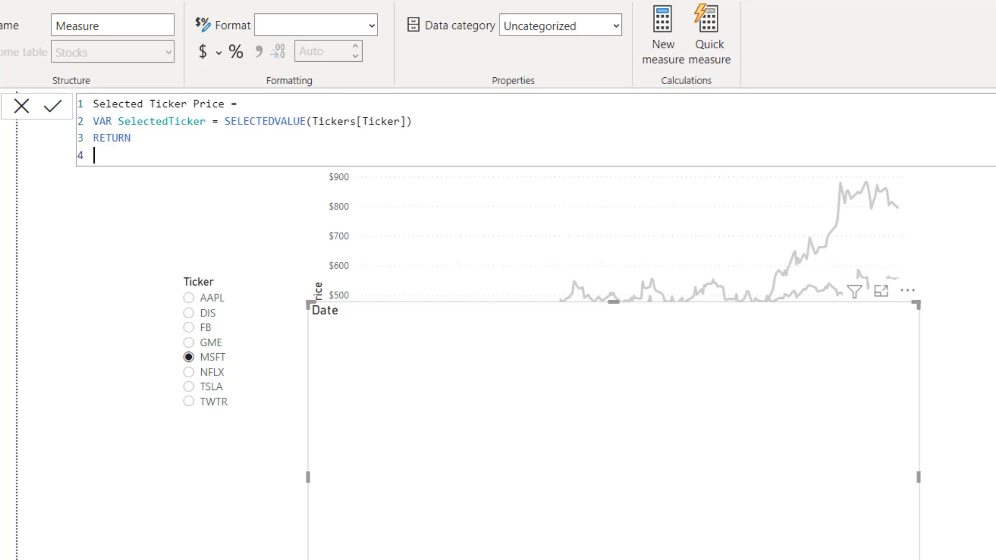
pyautogui.write('CA')
pyautogui.press('Tab')
pyautogui.hotkey('shift', 'Return')
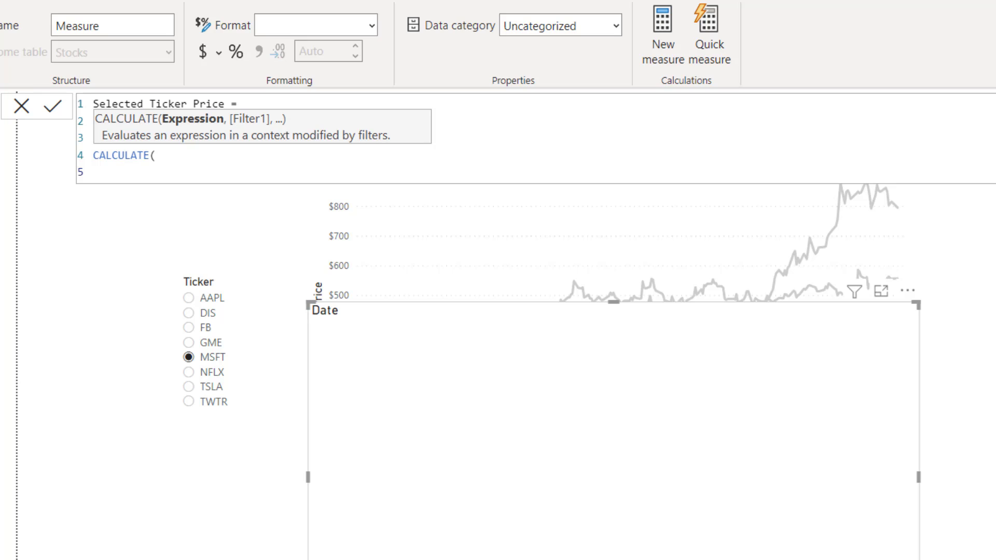
pyautogui.write('clos')
pyautogui.press('Tab')
pyautogui.write(',')
pyautogui.hotkey('shift', 'Return')
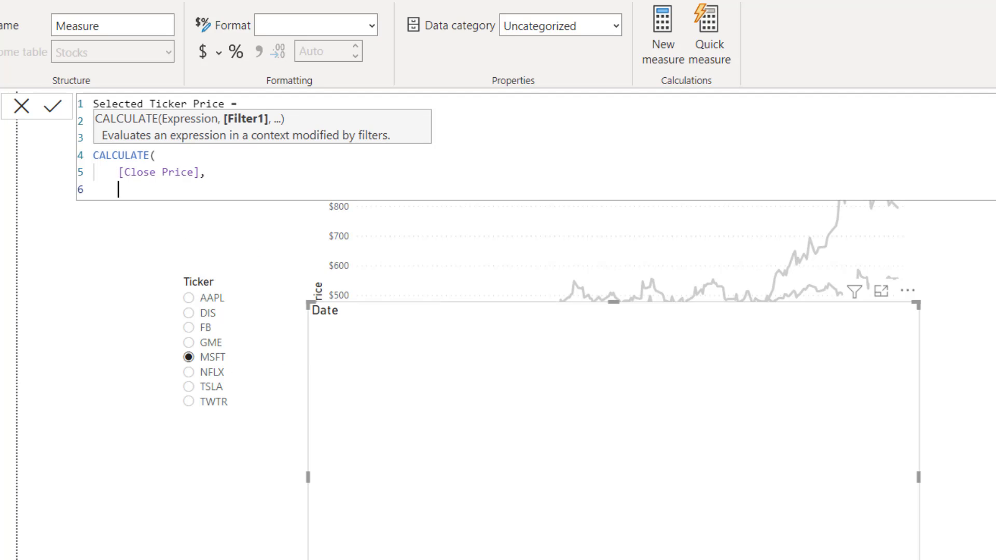
pyautogui.write('sto')
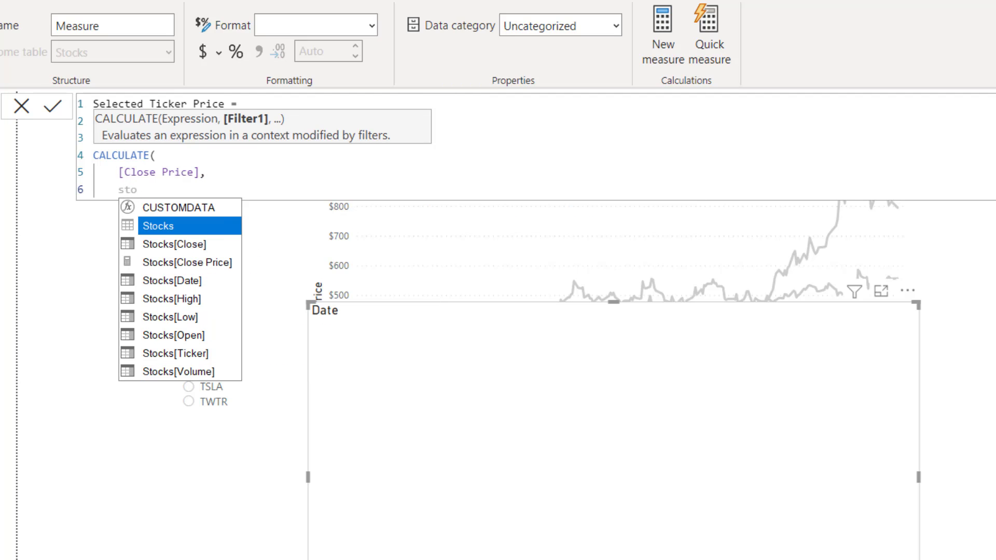
pyautogui.press('Down')
pyautogui.press('Down')
pyautogui.press('Down')
pyautogui.press('Down')
pyautogui.press('Down')
pyautogui.press('Down')
pyautogui.press('Down')
pyautogui.press('Tab')
pyautogui.write('=')
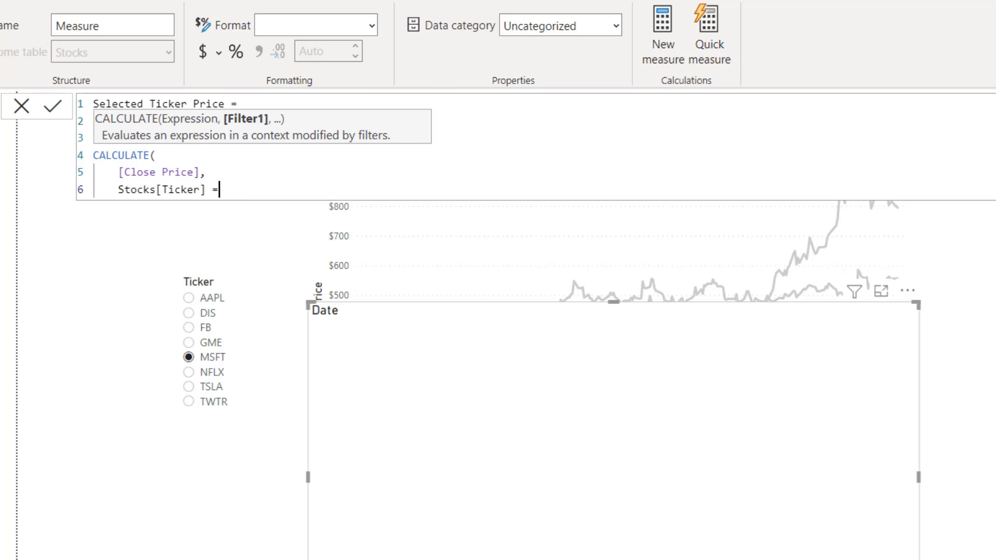
pyautogui.write(' sele')
pyautogui.press('Down')
pyautogui.press('Down')
pyautogui.press('Down')
pyautogui.press('Down')
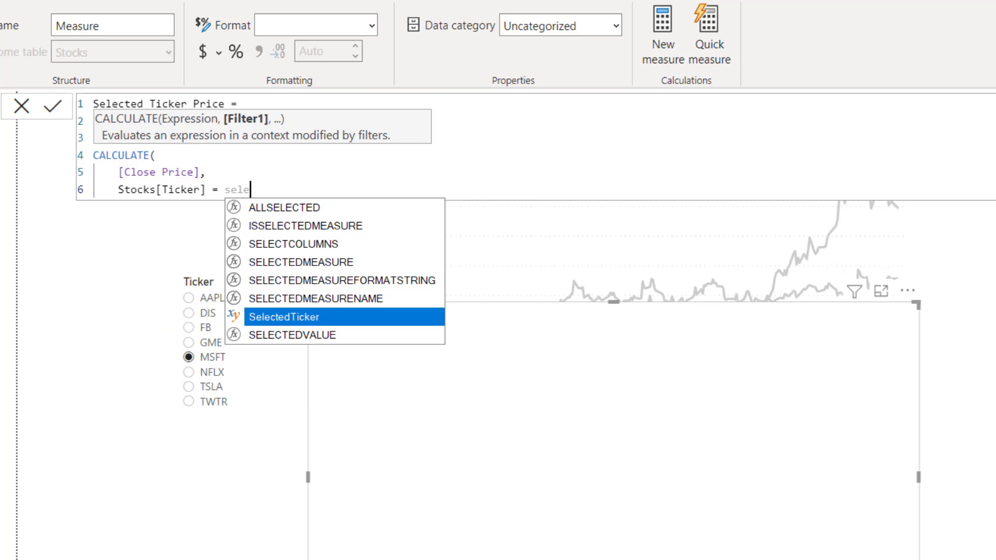
pyautogui.press('Tab')
pyautogui.hotkey('shift', 'Return')
pyautogui.write(')')
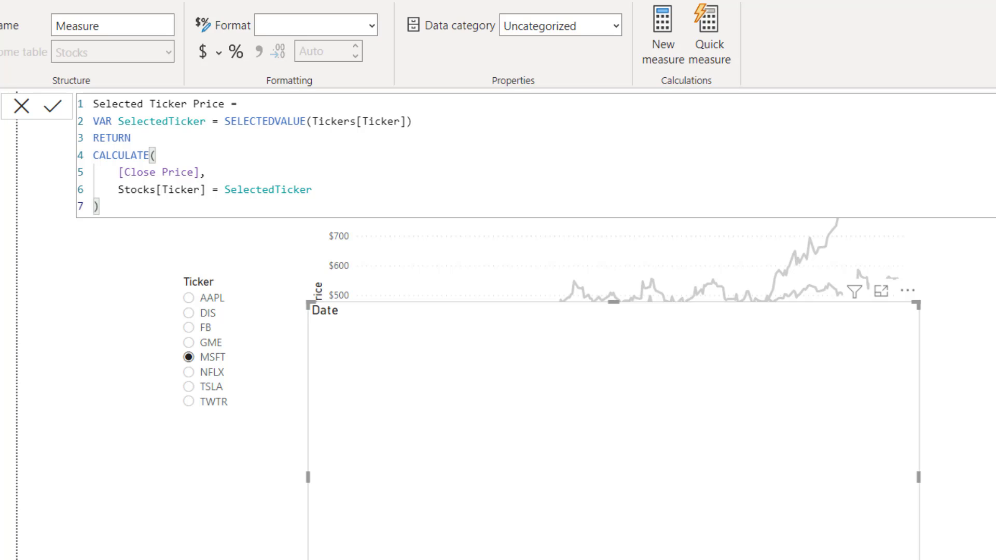
pyautogui.press('Return')
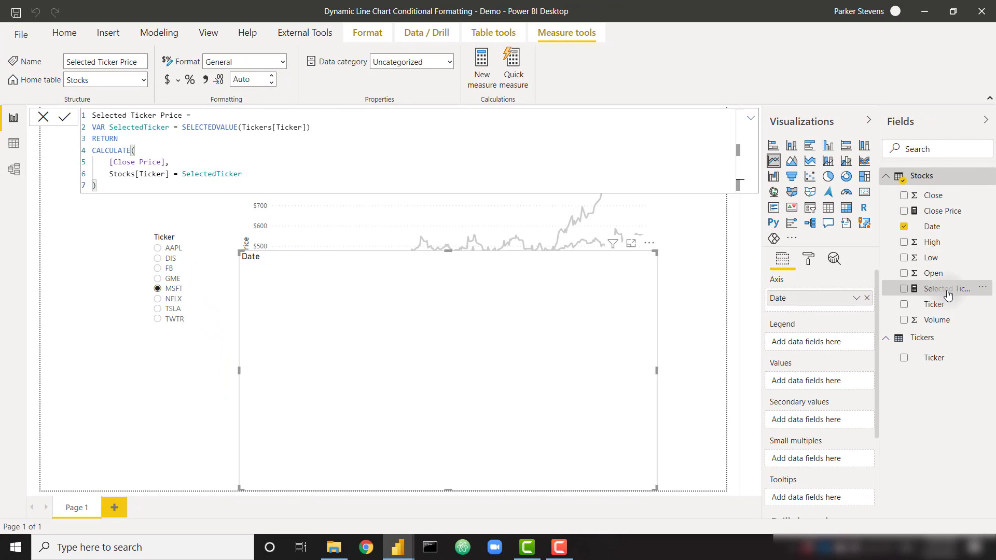
# - Plot Selected Ticker Price in the duplicate chart, pick a ticker in the slicer, and select that chart
pyautogui.moveTo(948, 294); pyautogui.dragTo(801, 381)
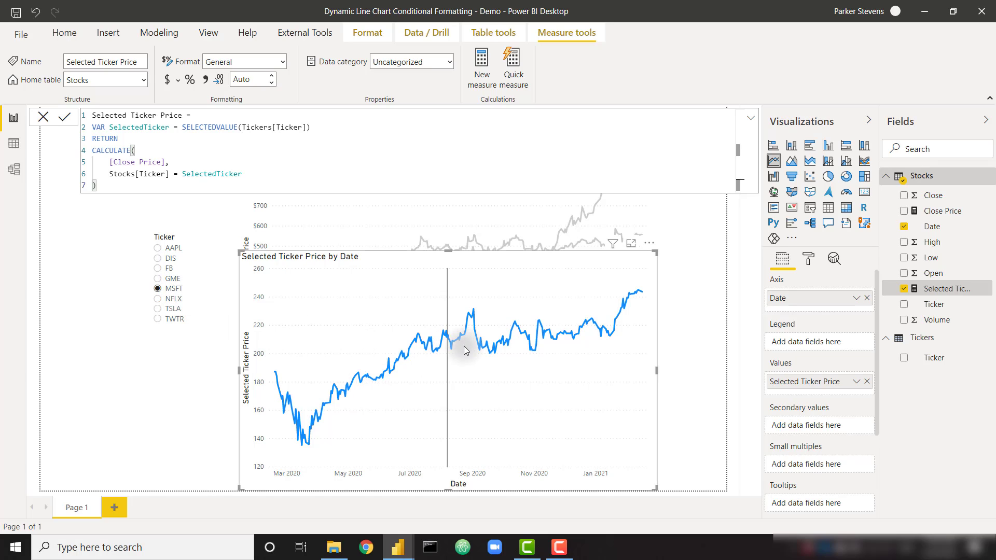
pyautogui.click(178, 311)
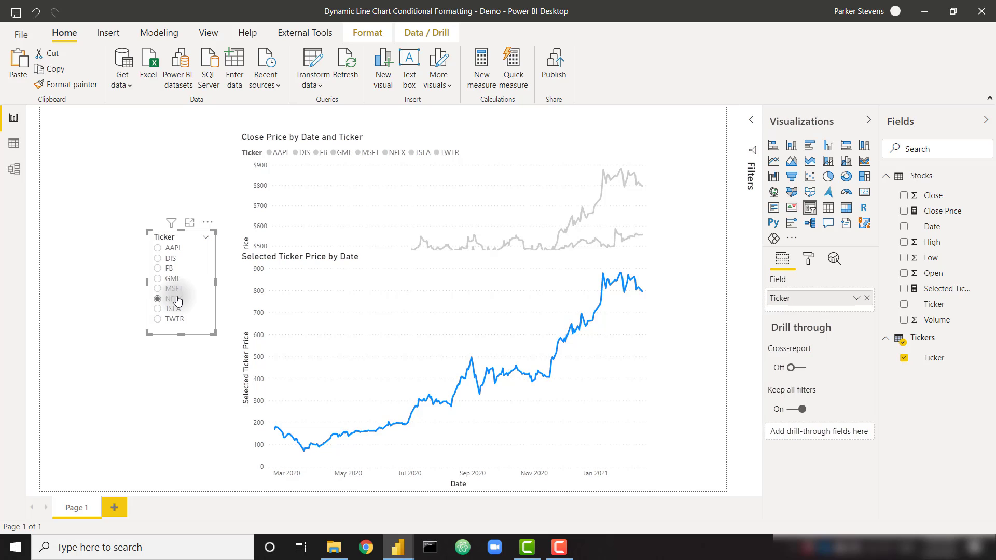
pyautogui.click(356, 268)
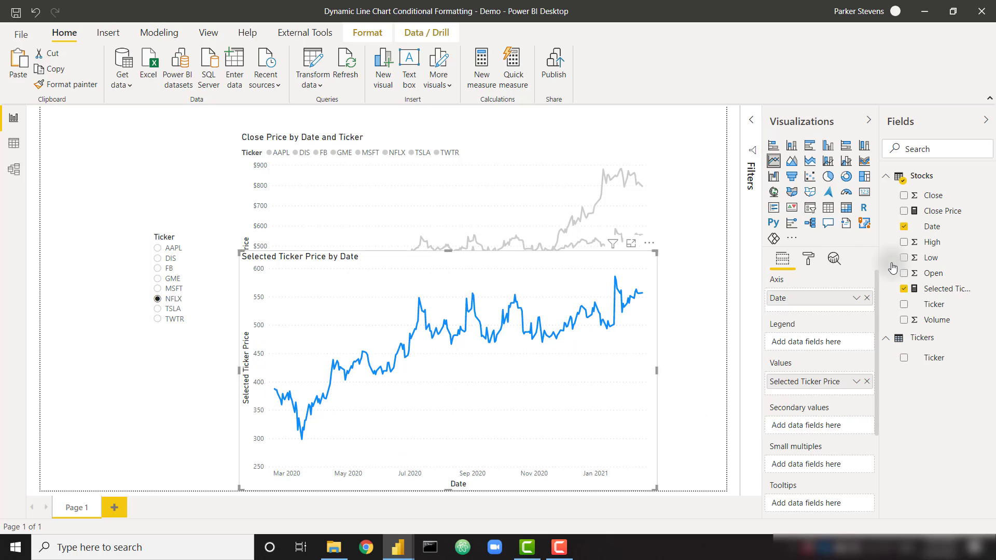
# - Turn off the Selected Ticker Price chart's background and drag the Close Price chart down onto it
pyautogui.click(808, 261)
pyautogui.scroll(-5, 825, 451)
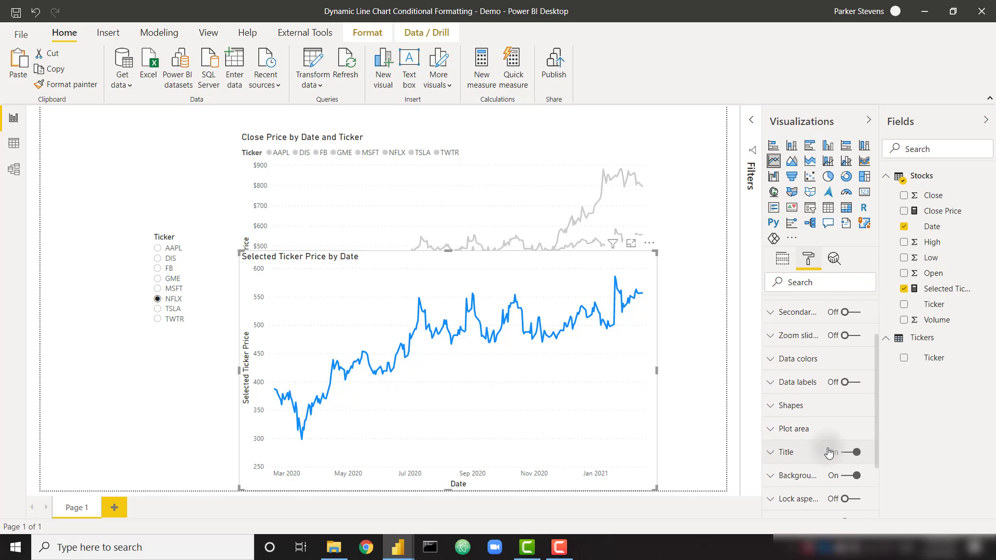
pyautogui.click(844, 410)
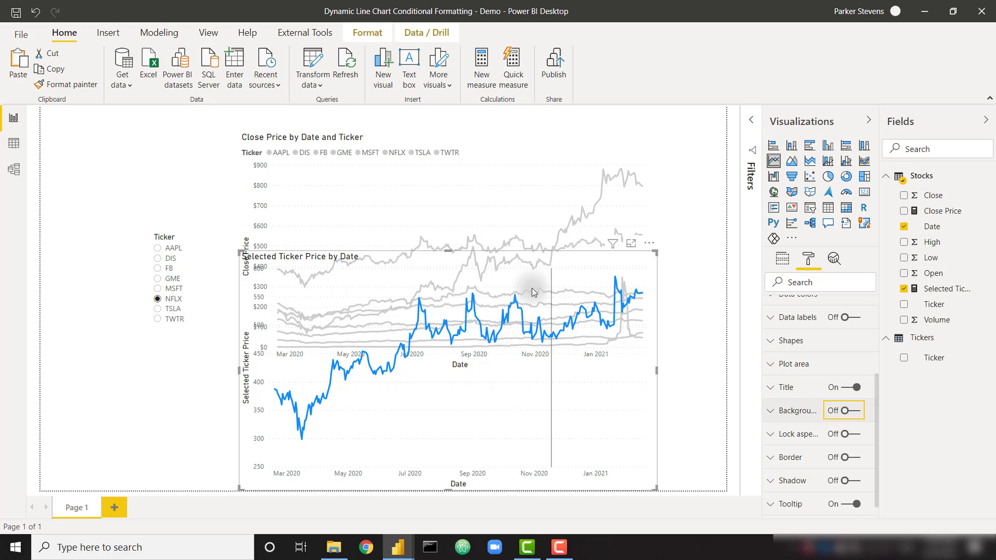
pyautogui.moveTo(500, 139); pyautogui.dragTo(502, 170)
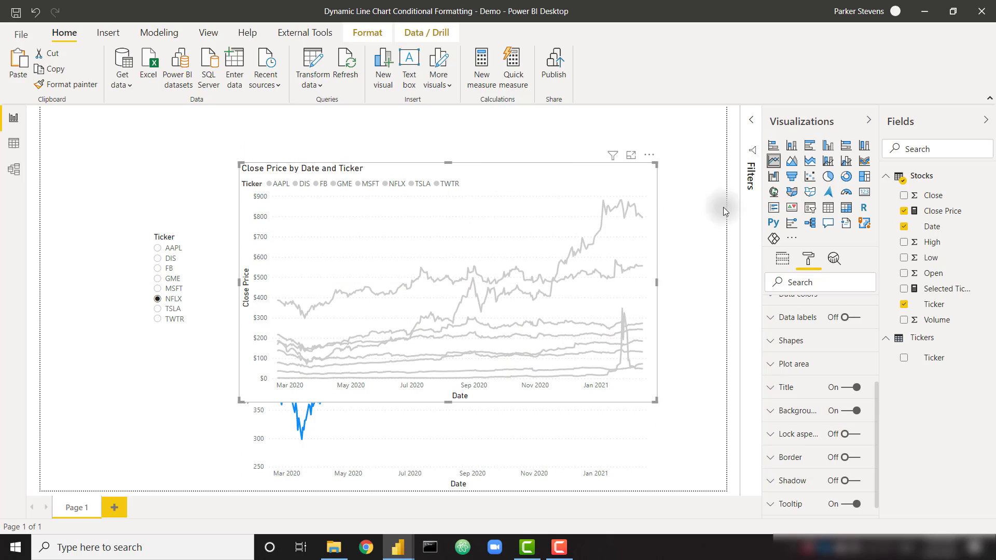
# - Set the Close Price chart's Y Position to 100
pyautogui.scroll(5, 819, 355)
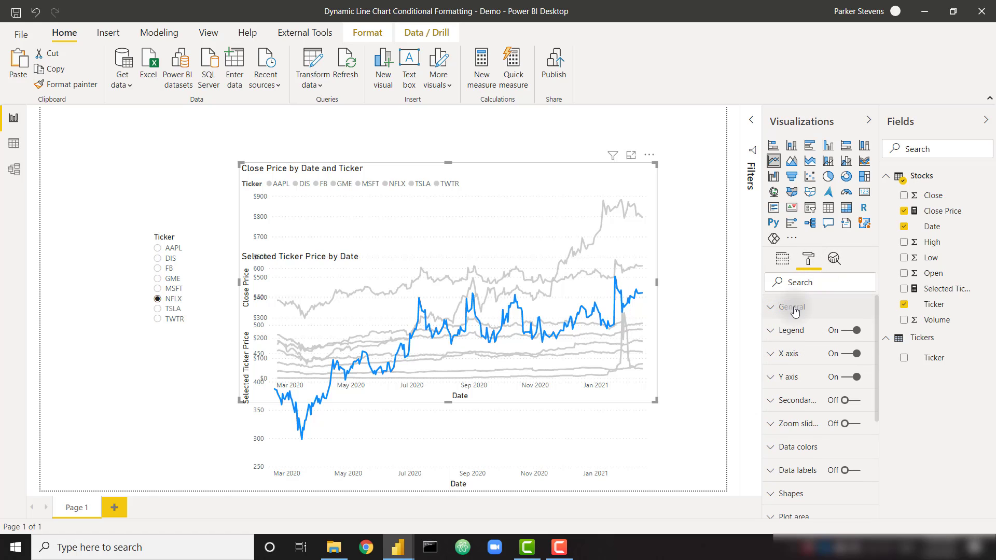
pyautogui.click(793, 307)
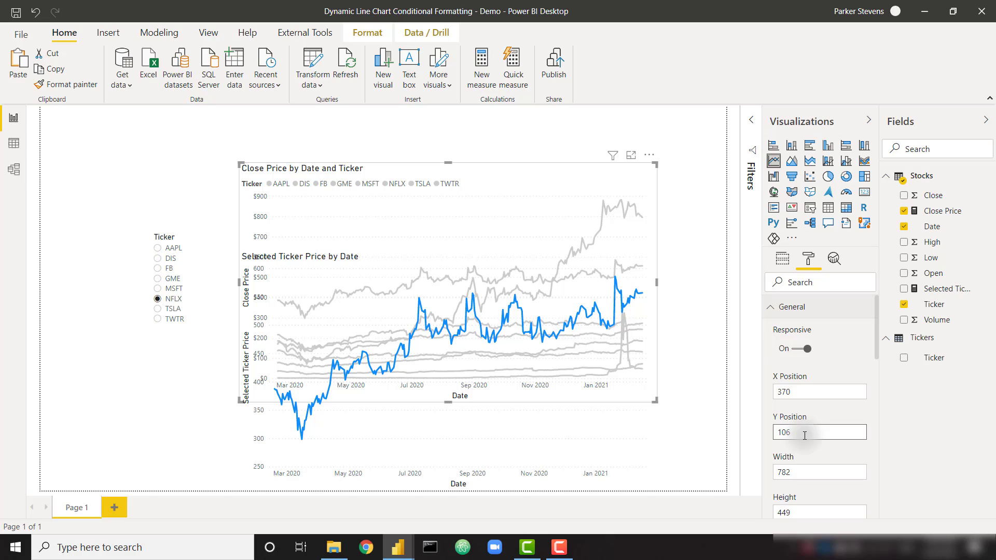
pyautogui.moveTo(804, 435); pyautogui.dragTo(770, 434)
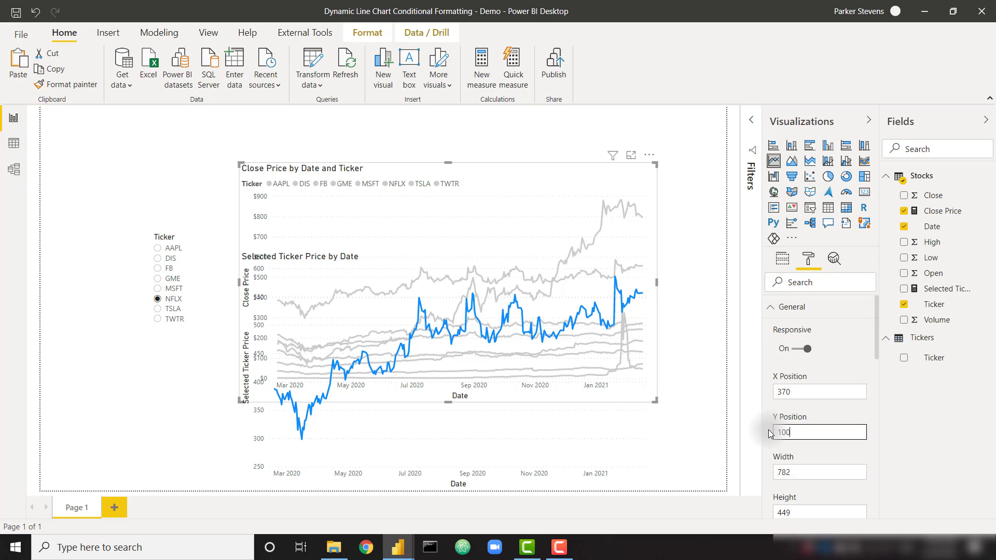
pyautogui.write('100')
pyautogui.press('Return')
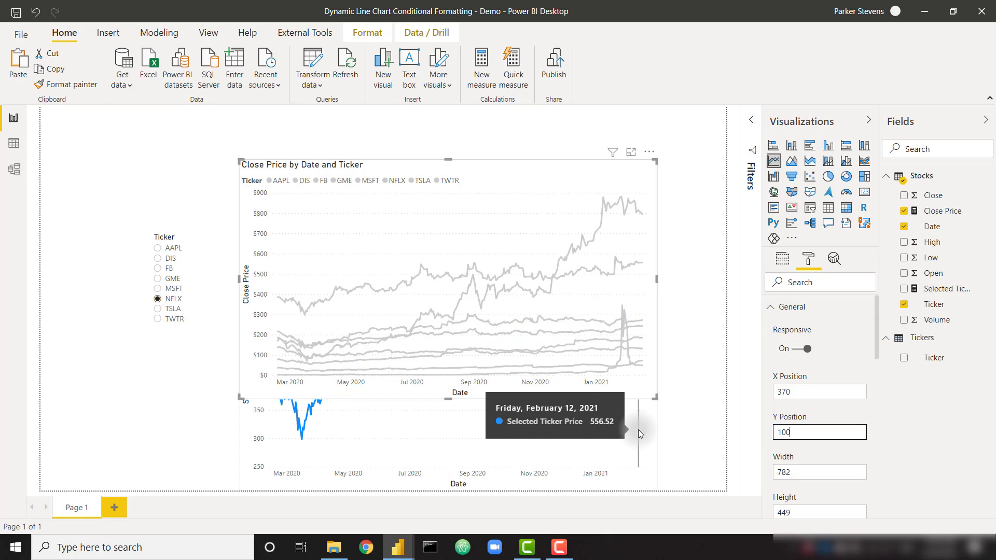
# - Set the Selected Ticker Price chart's Y Position to 100 as well, overlapping both charts
pyautogui.click(637, 429)
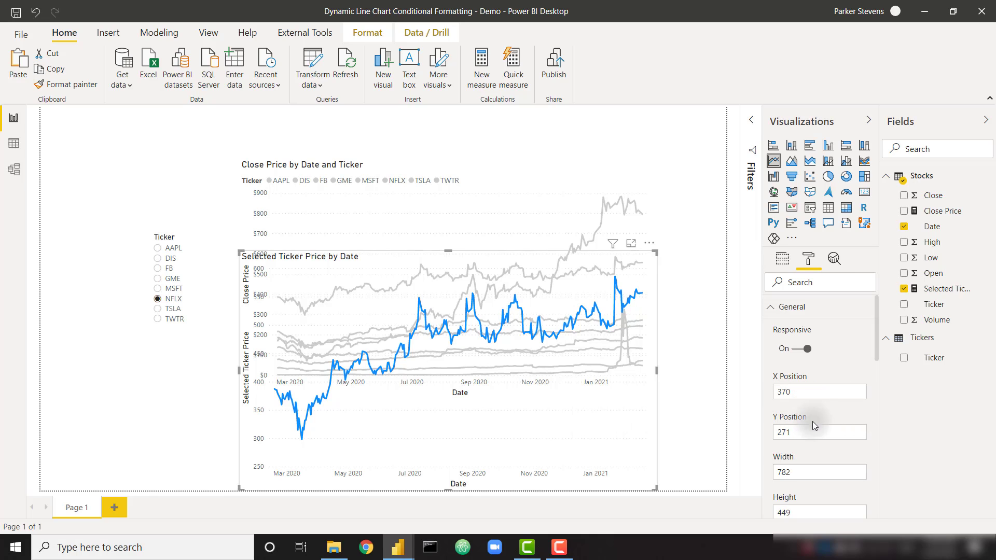
pyautogui.moveTo(811, 431); pyautogui.dragTo(740, 425)
pyautogui.write('100')
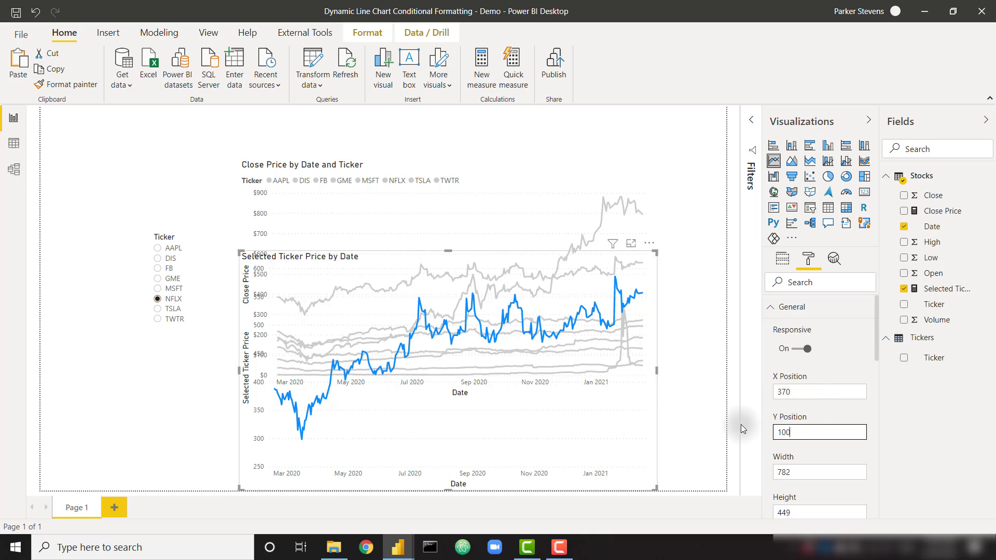
pyautogui.press('Return')
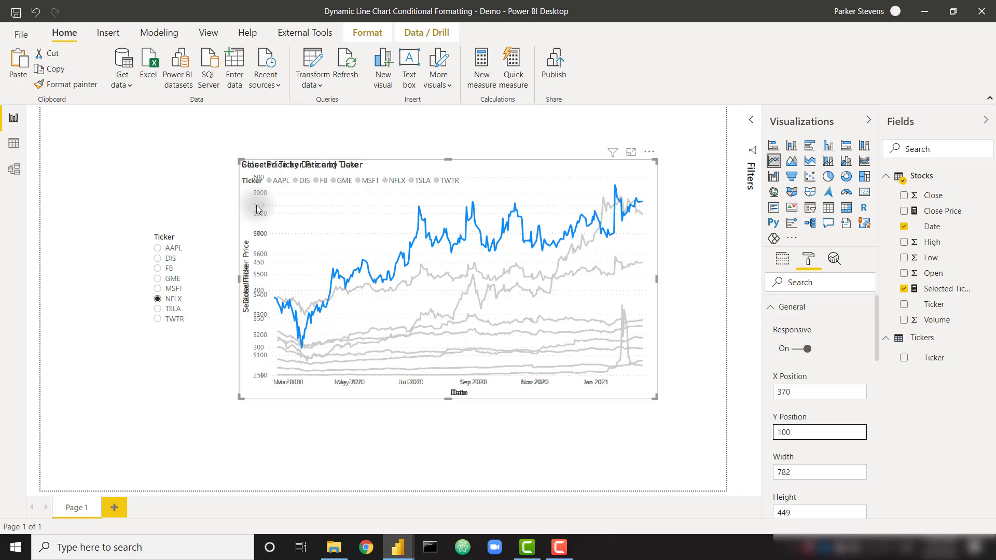
# - Select the Selected Ticker Price measure in the Fields pane to show its DAX formula
pyautogui.click(949, 288)
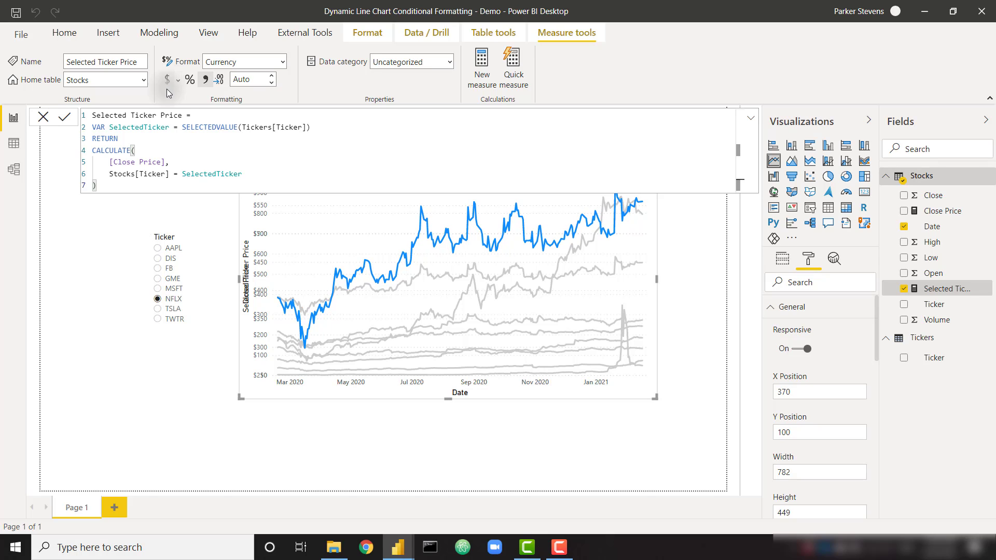
# - Check the Close Price measure's format, then start a new Stocks measure named 'MAx'
pyautogui.click(943, 211)
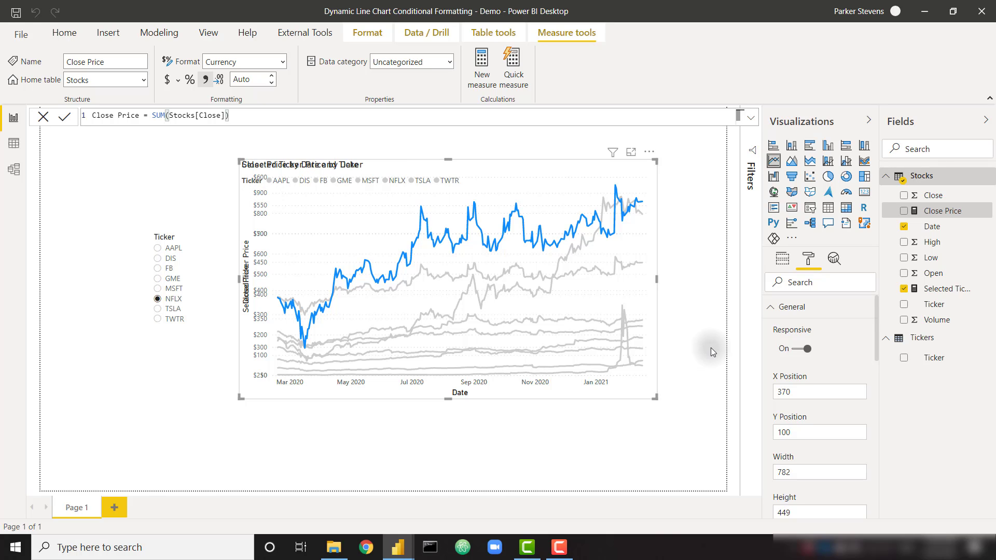
pyautogui.click(710, 348)
pyautogui.rightClick(921, 176)
pyautogui.click(937, 192)
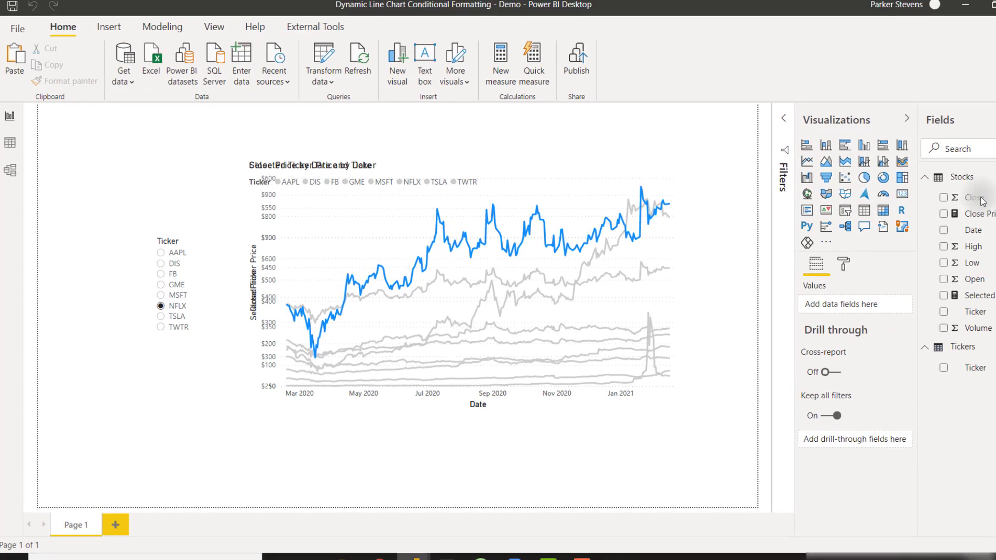
pyautogui.write('MAx')
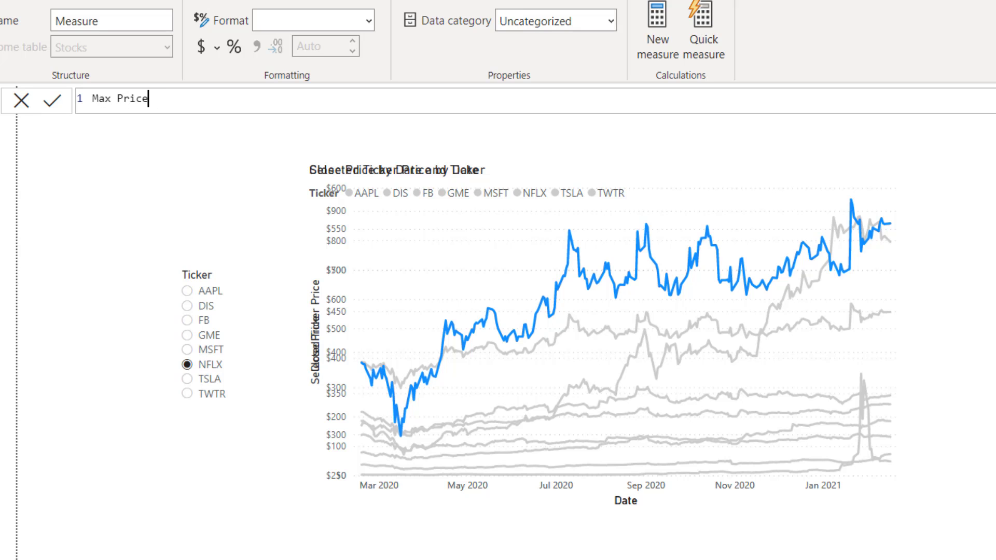
# - Define the measure as MAXX(Stocks, [Close Price]) and commit it
pyautogui.hotkey('shift', 'Return')
pyautogui.write('MAXX')
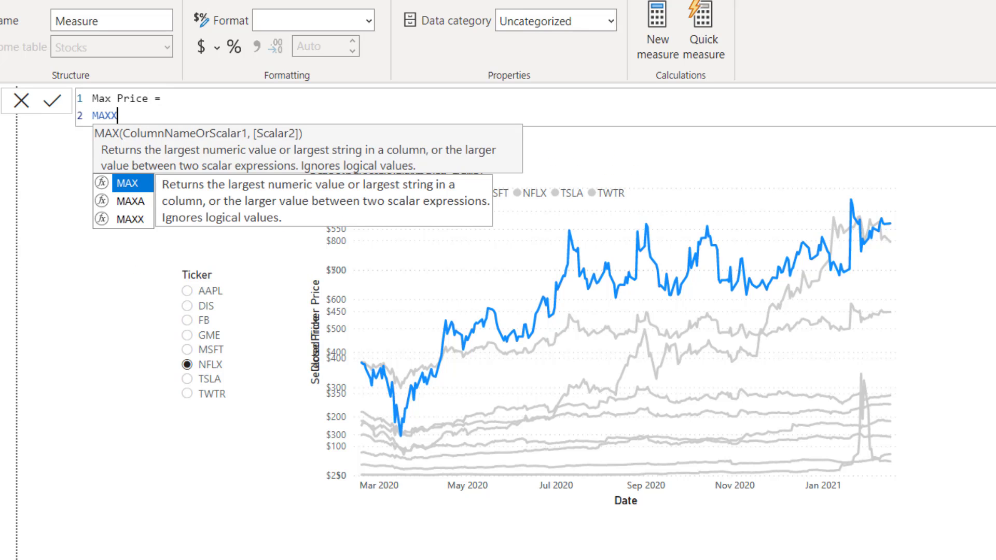
pyautogui.write('(sto')
pyautogui.press('Tab')
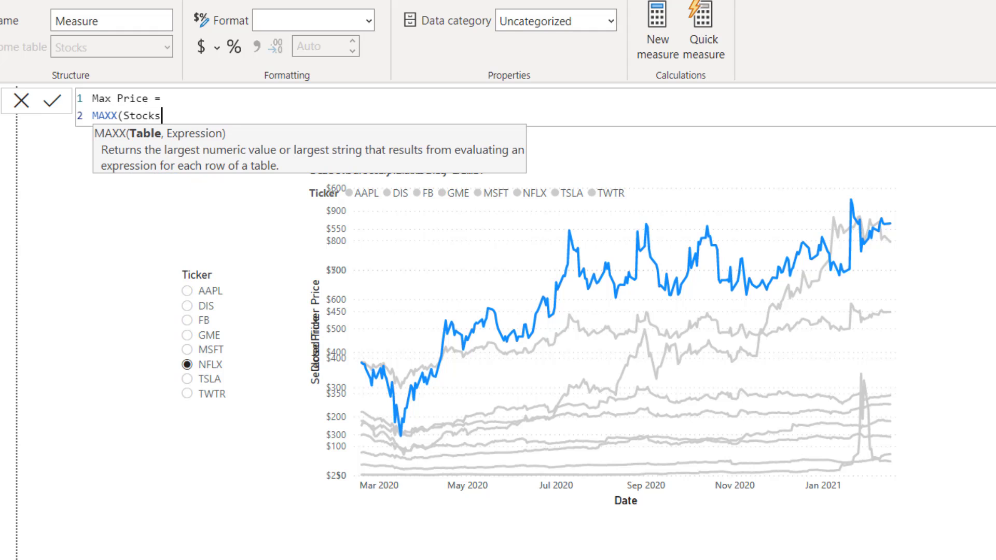
pyautogui.write(', clo')
pyautogui.press('Tab')
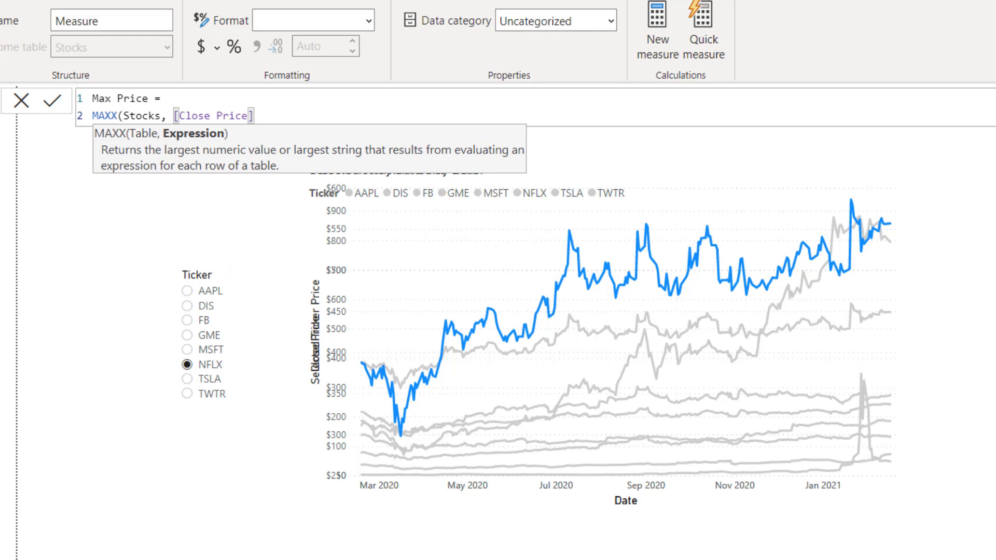
pyautogui.write(')')
pyautogui.press('Return')
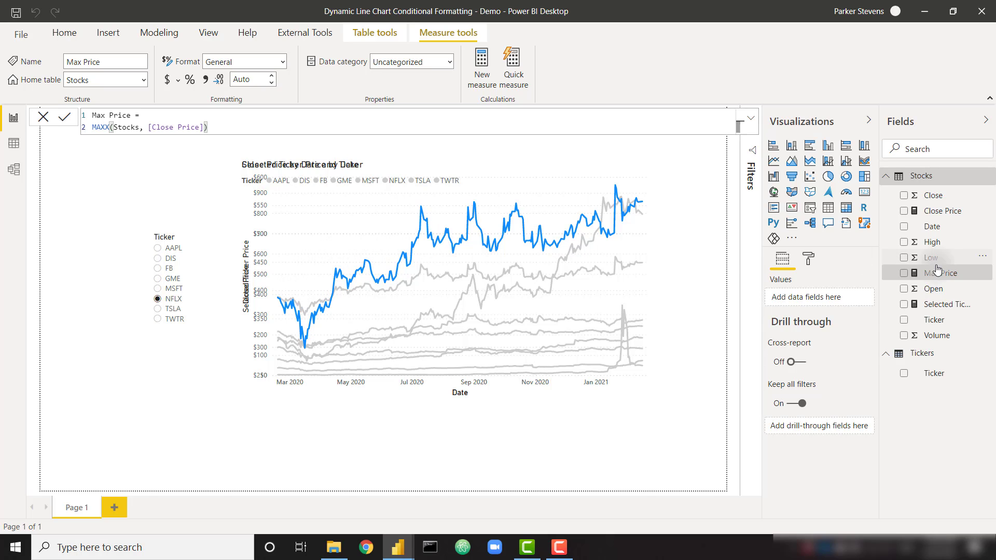
# - Add Max Price to the Selected Ticker Price chart's values and color its line orange
pyautogui.click(574, 187)
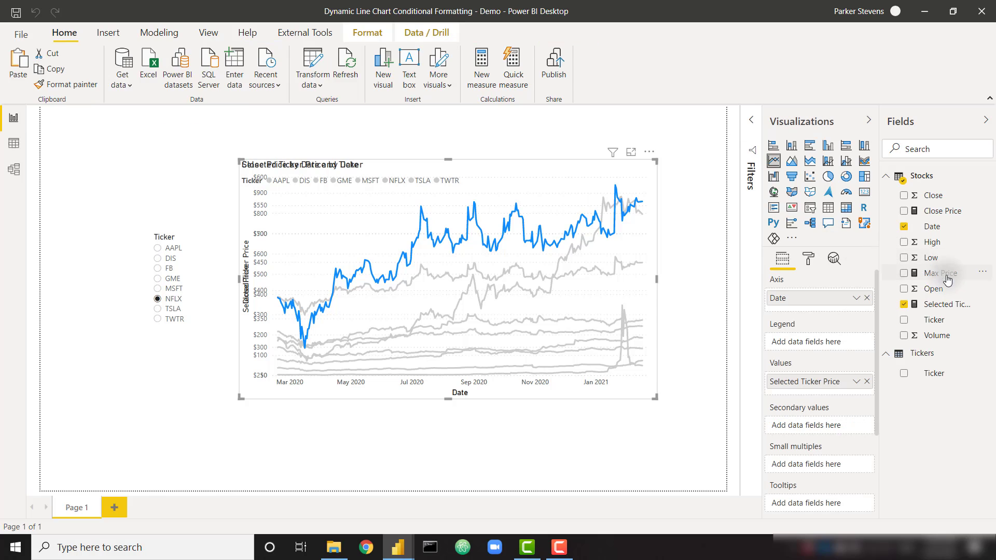
pyautogui.moveTo(941, 274); pyautogui.dragTo(817, 381)
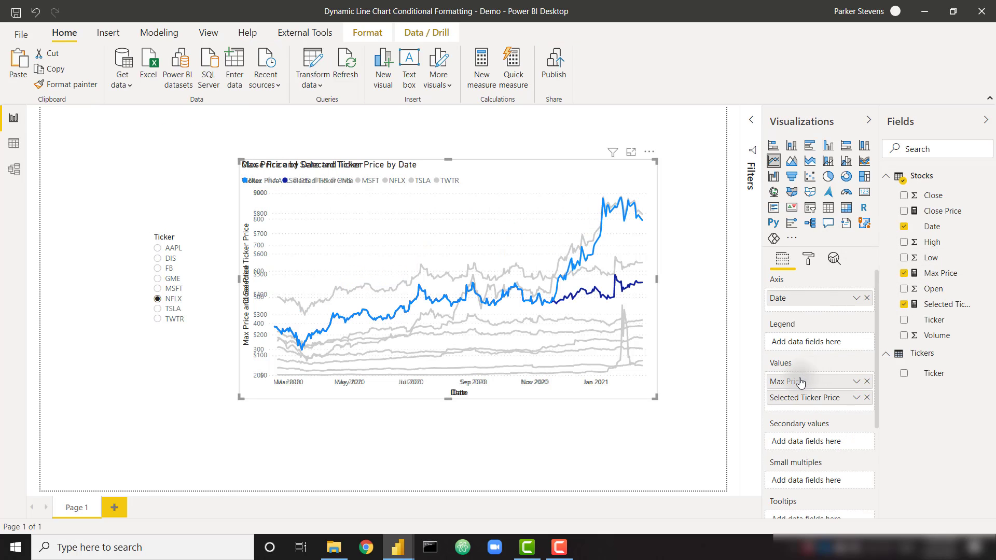
pyautogui.click(808, 260)
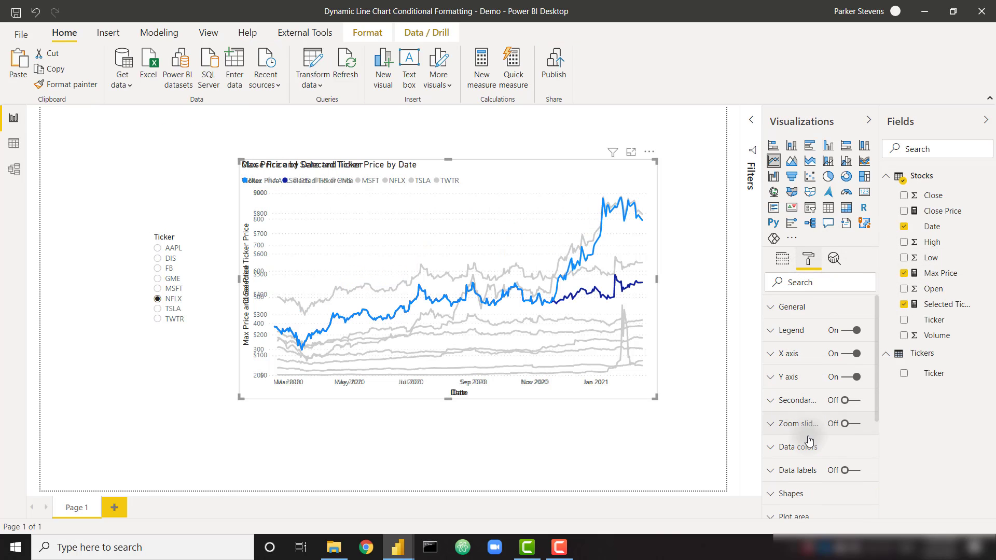
pyautogui.click(818, 450)
pyautogui.scroll(-5, 842, 468)
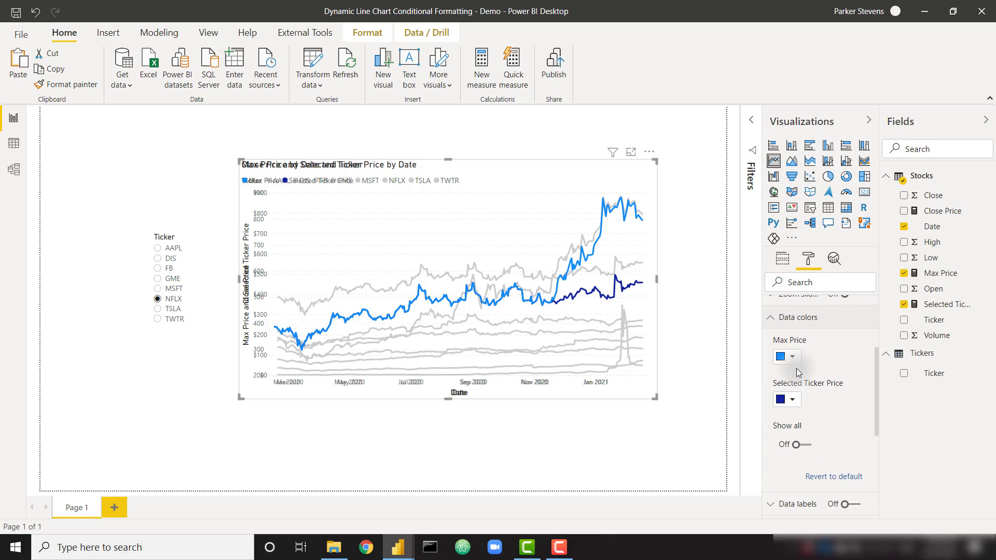
pyautogui.click(790, 356)
pyautogui.click(815, 234)
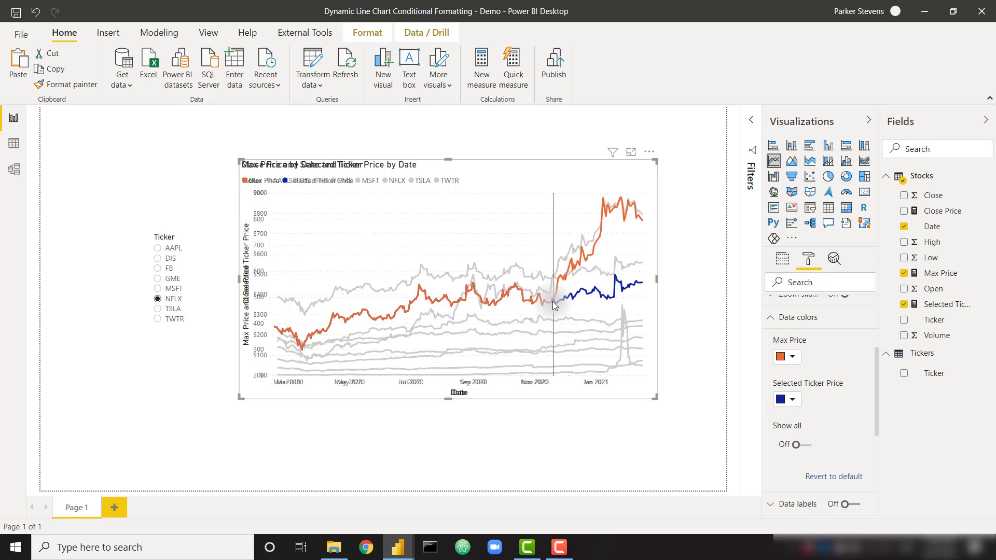
pyautogui.moveTo(553, 303)
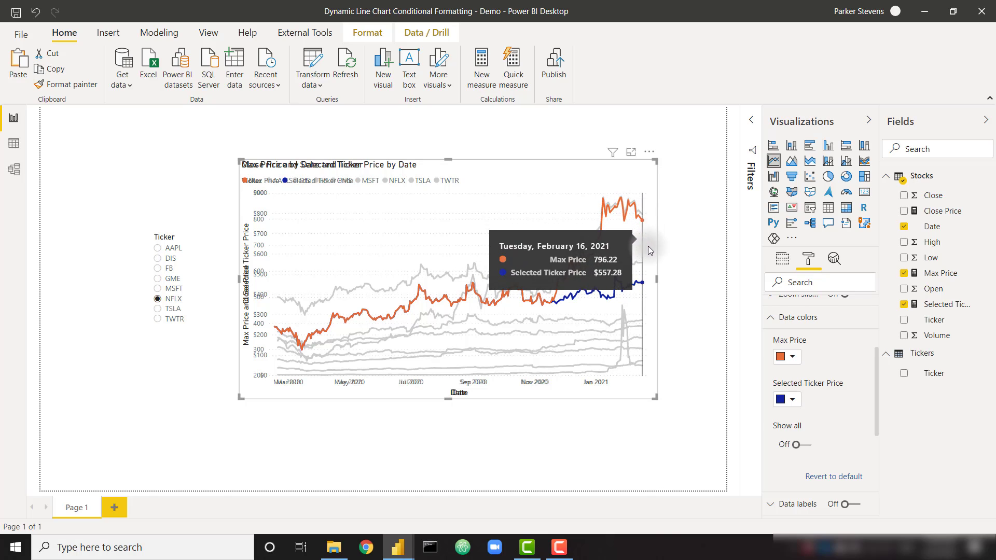
pyautogui.click(939, 273)
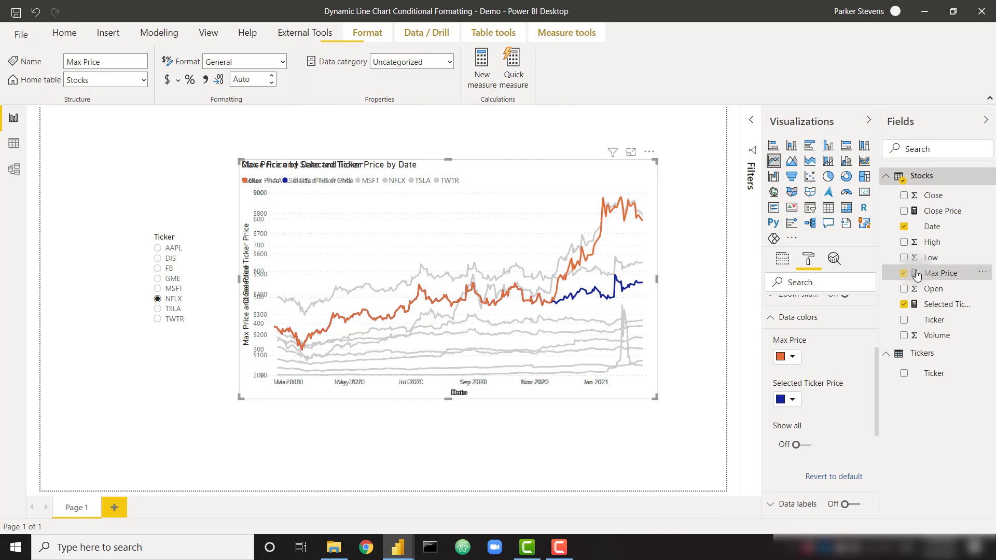
# - Create a Min Price measure using MINX(Stocks, [Close Price]) and add it to the chart
pyautogui.click(290, 126)
pyautogui.hotkey('ctrl', 'a')
pyautogui.hotkey('ctrl', 'c')
pyautogui.rightClick(918, 182)
pyautogui.press('Escape')
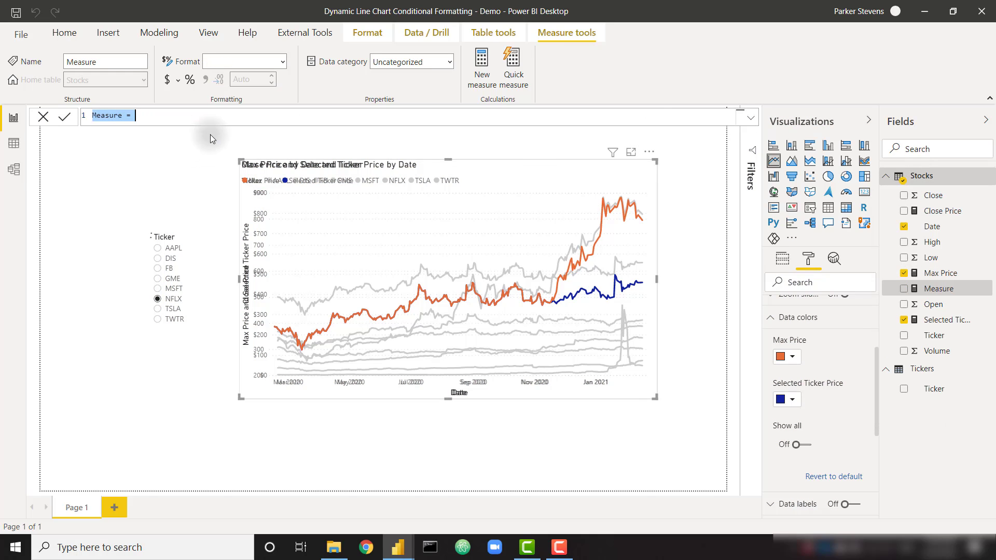
pyautogui.hotkey('ctrl', 'v')
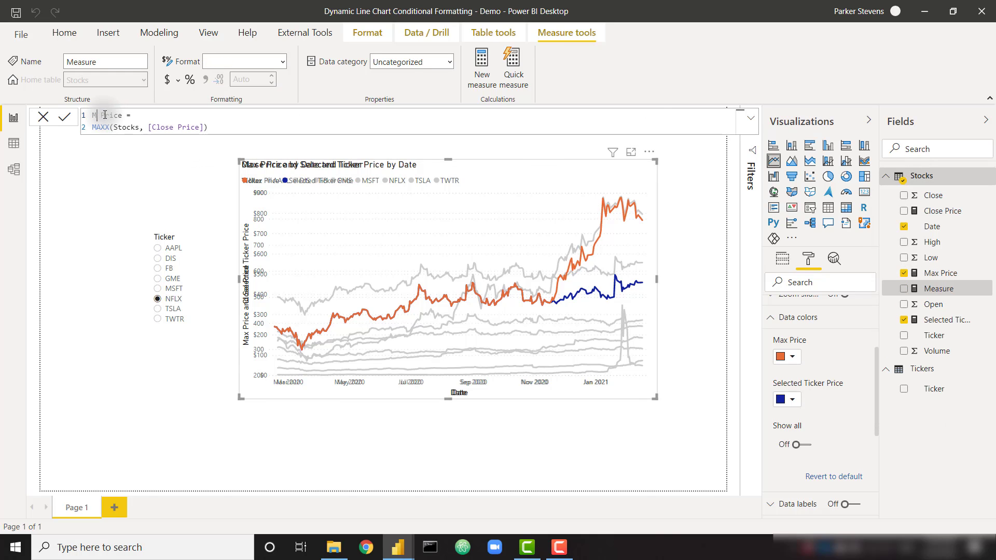
pyautogui.doubleClick(106, 127)
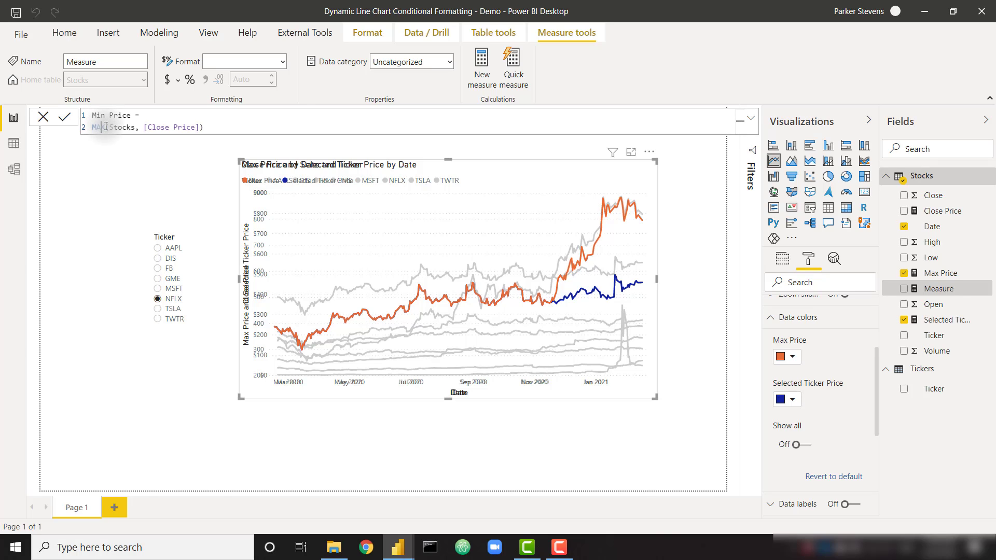
pyautogui.write('MINX')
pyautogui.click(223, 135)
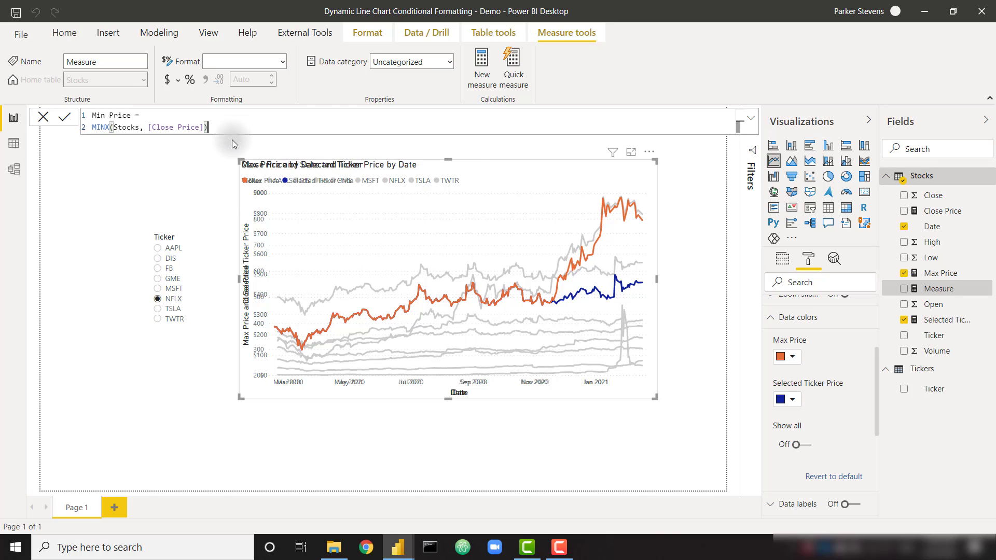
pyautogui.press('Return')
pyautogui.click(782, 259)
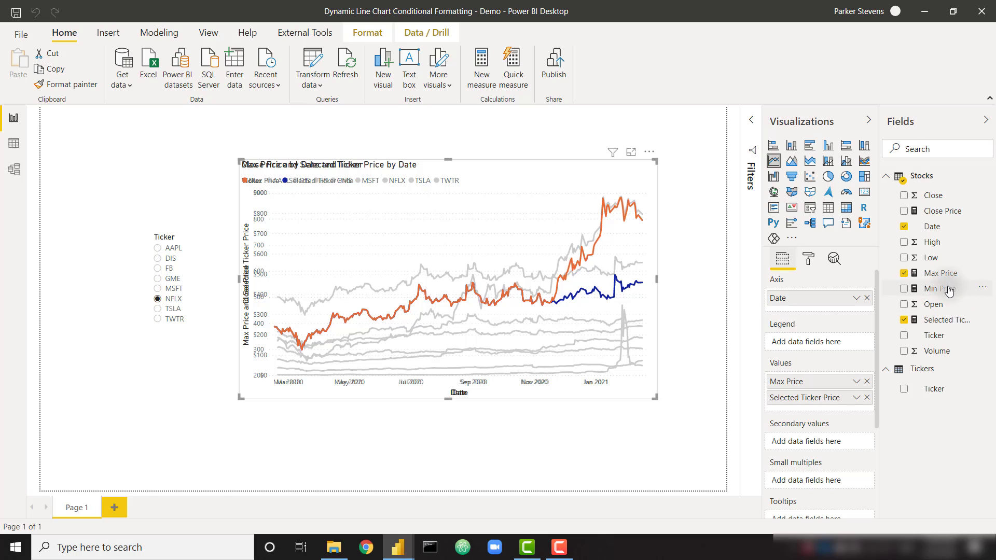
pyautogui.moveTo(949, 291); pyautogui.dragTo(829, 412)
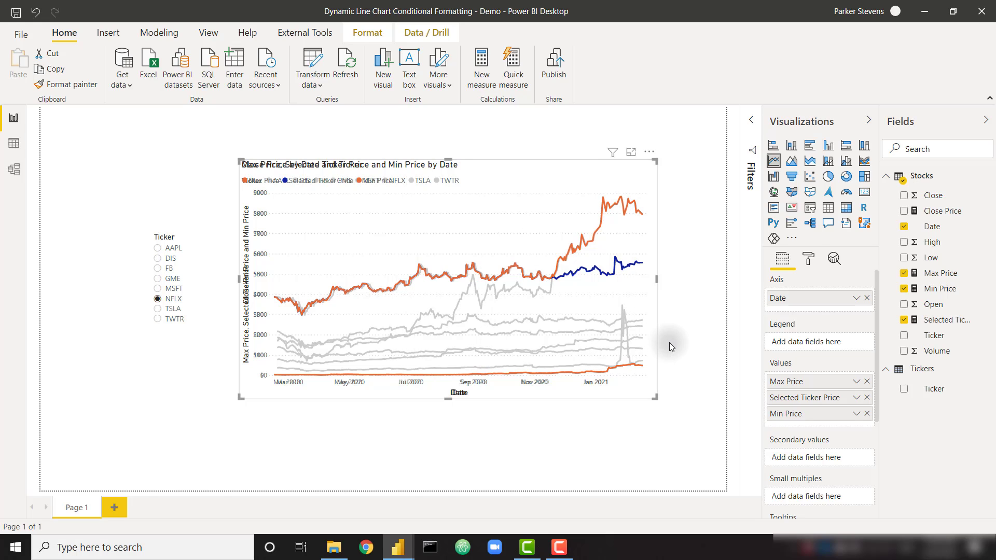
# - Format the Max Price and Min Price measures as Currency
pyautogui.click(939, 273)
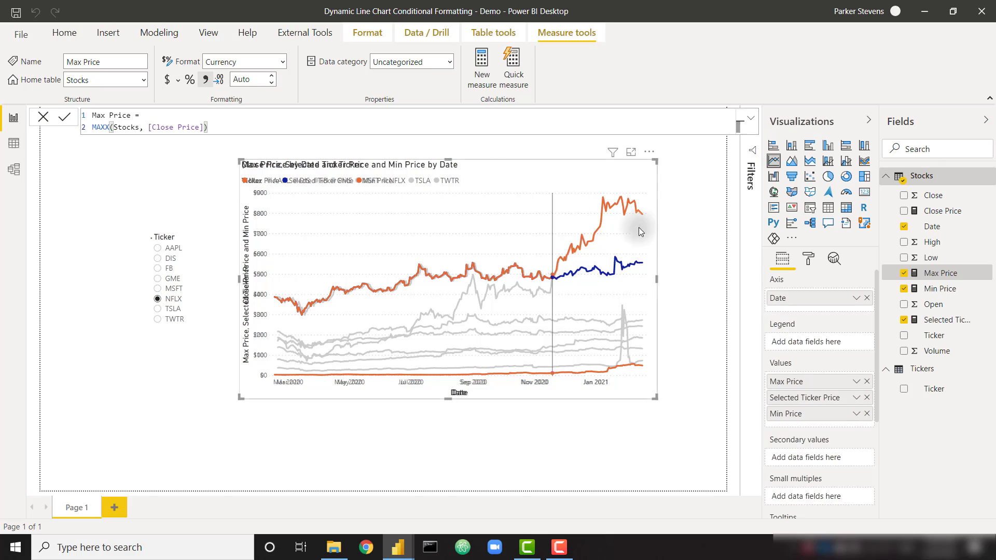
pyautogui.click(939, 289)
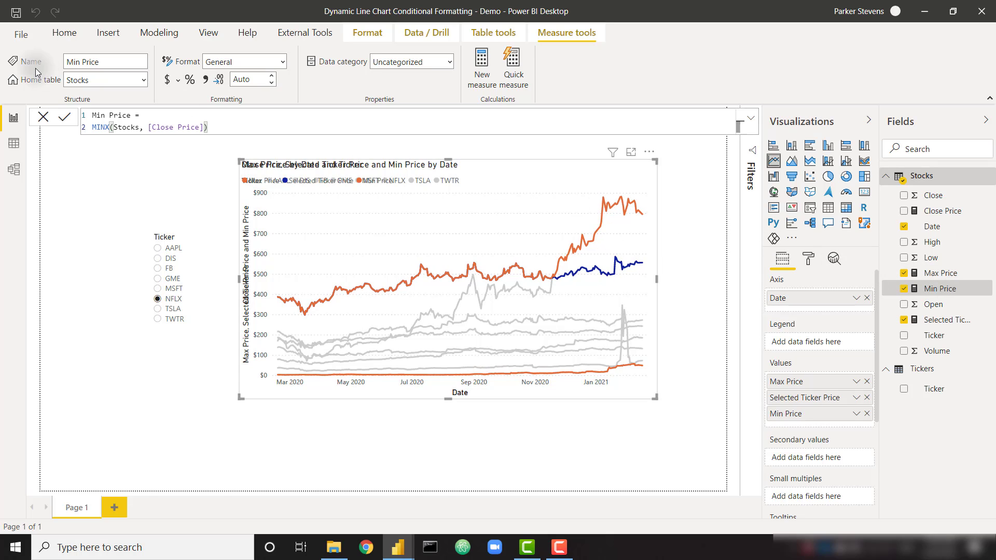
pyautogui.click(166, 79)
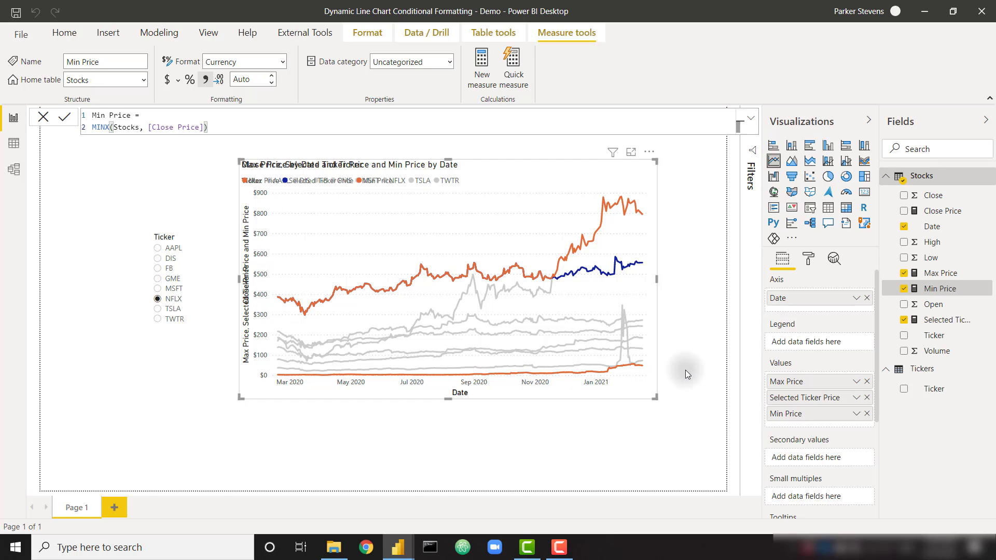
# - Show the Selection pane and turn off the legend on the top overlaid line chart
pyautogui.click(175, 33)
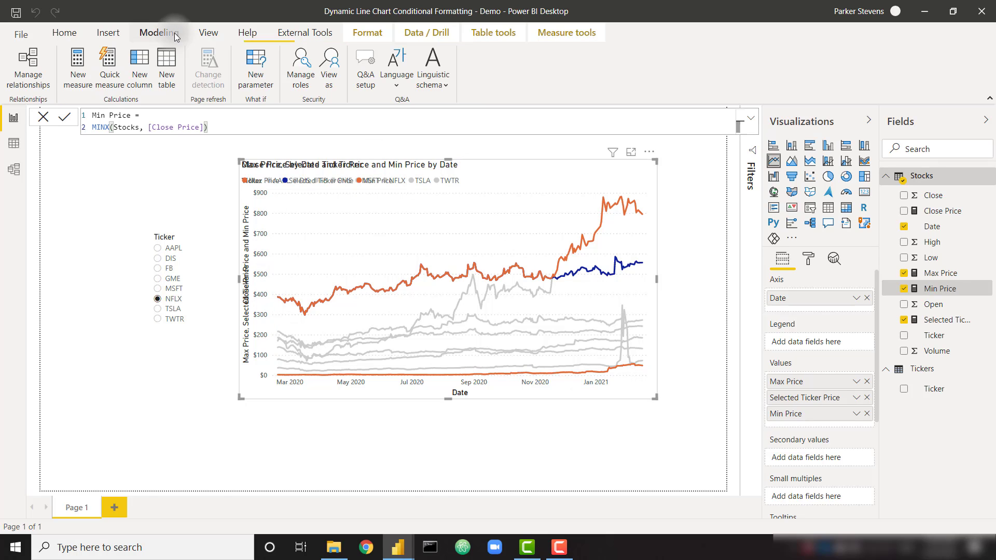
pyautogui.click(208, 32)
pyautogui.click(562, 61)
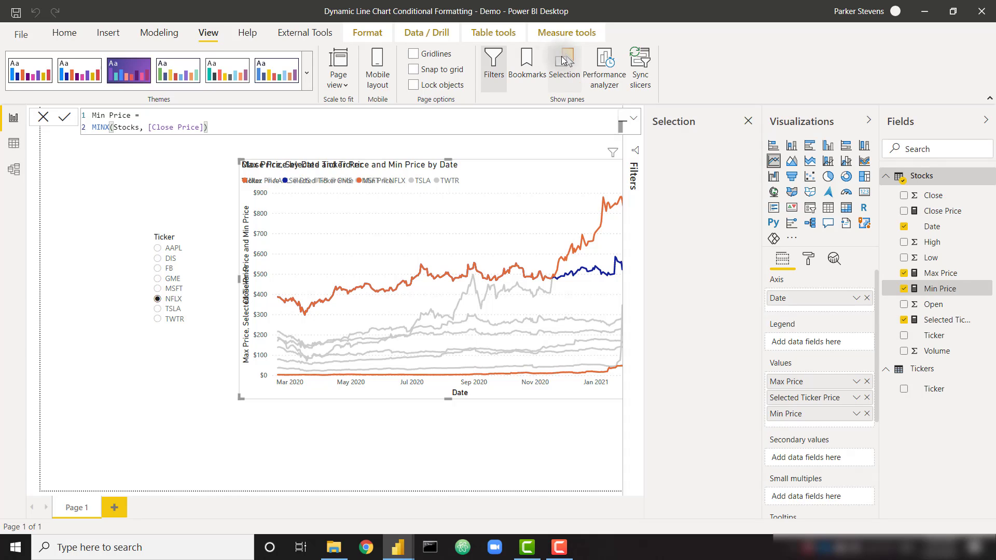
pyautogui.click(695, 191)
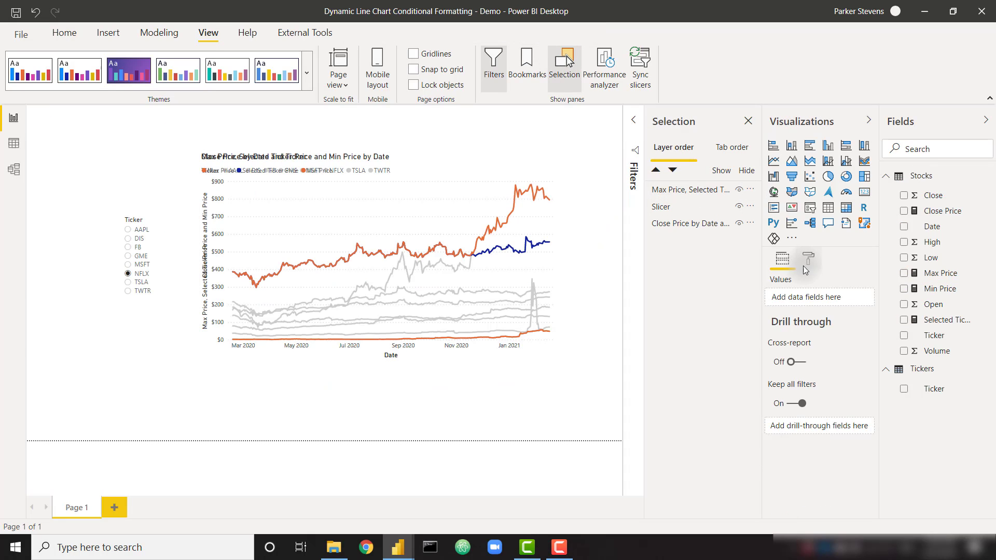
pyautogui.click(810, 259)
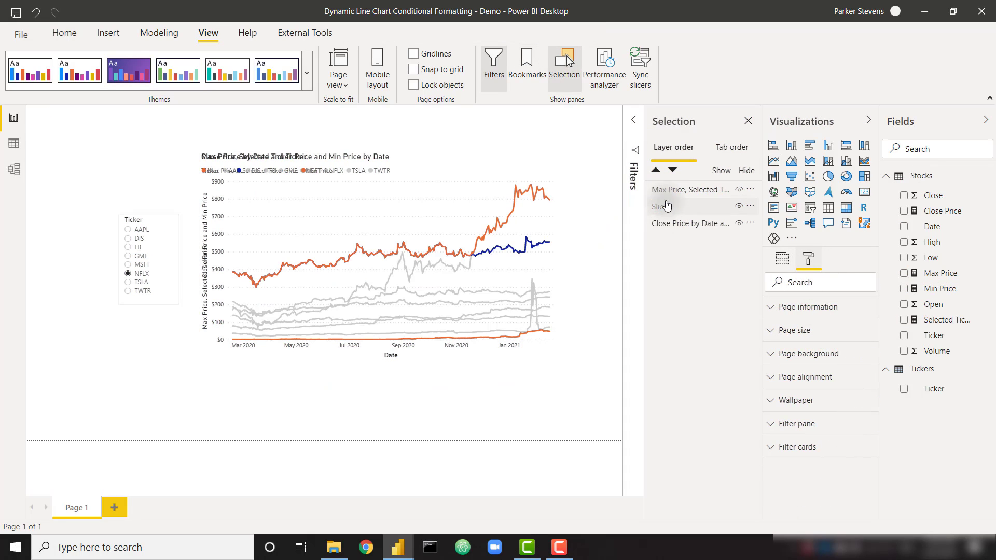
pyautogui.click(470, 163)
pyautogui.click(808, 259)
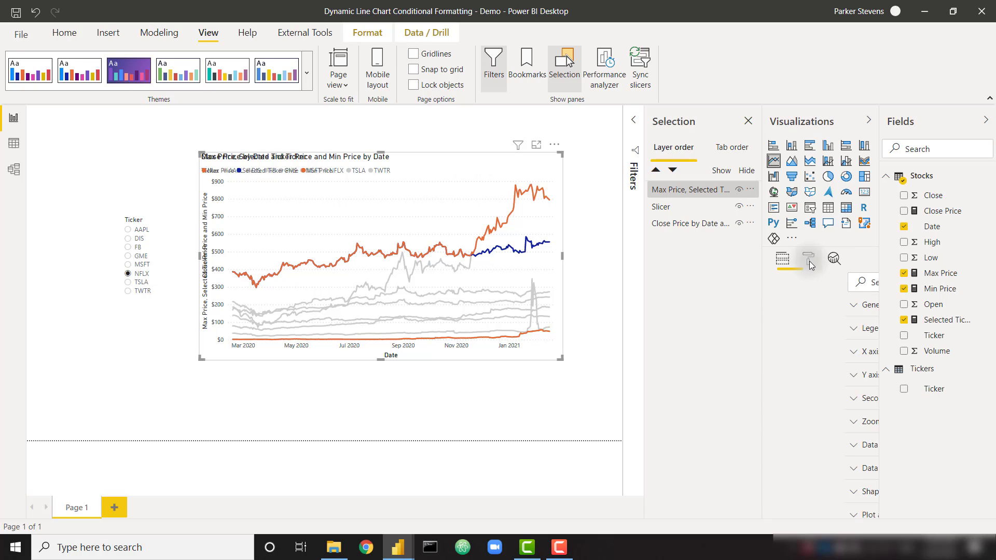
pyautogui.click(849, 329)
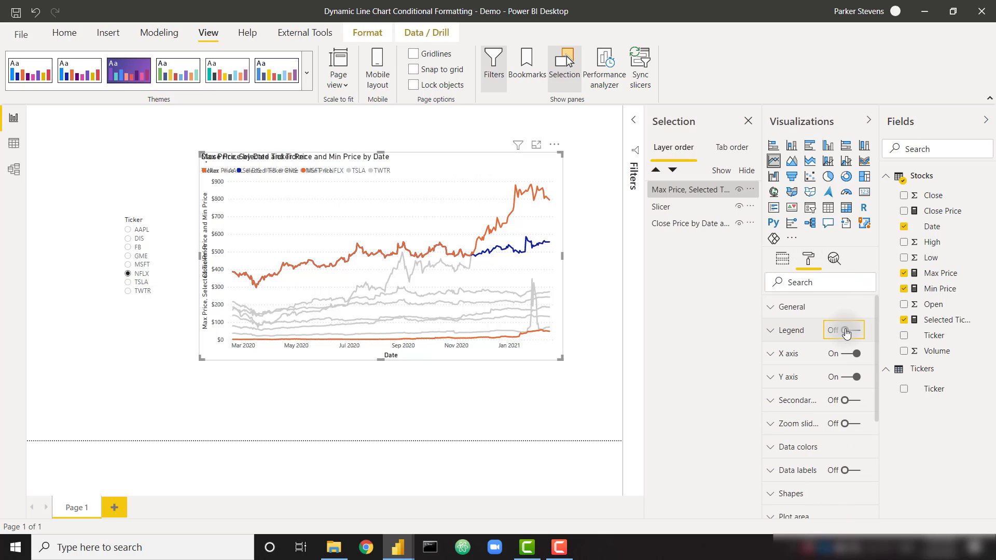
# - Move the Close Price chart's layer above the slicer in the Selection pane
pyautogui.click(695, 224)
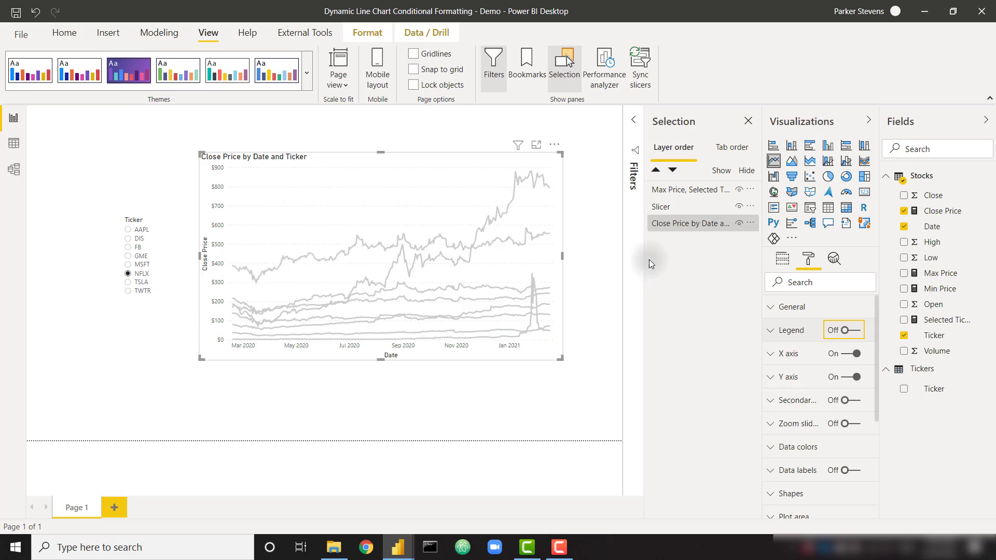
pyautogui.moveTo(684, 223); pyautogui.dragTo(682, 207)
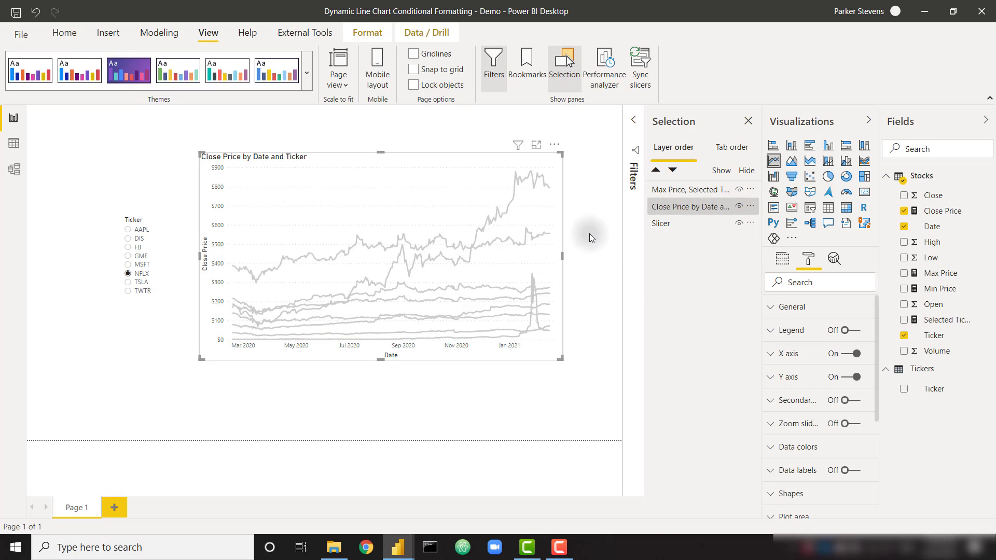
pyautogui.click(610, 230)
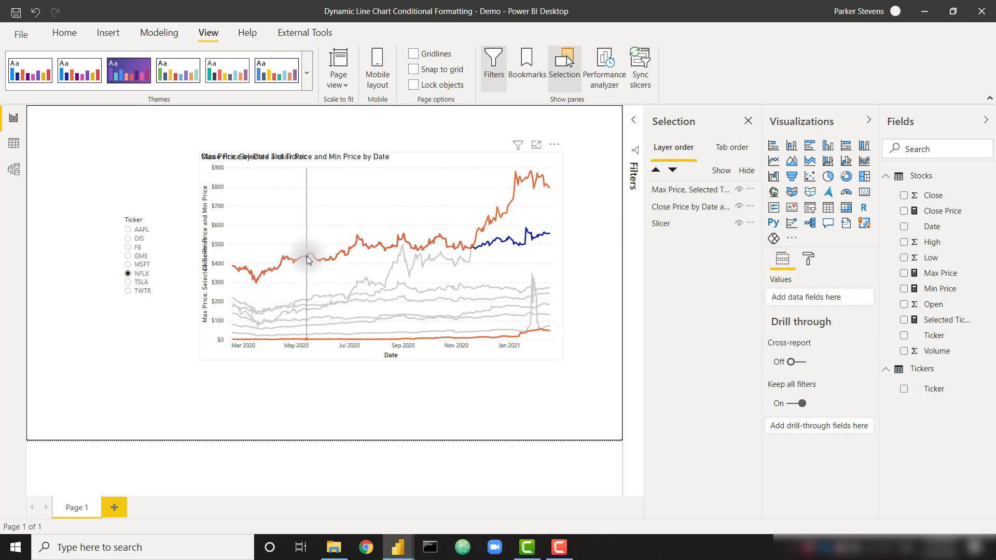
pyautogui.click(692, 189)
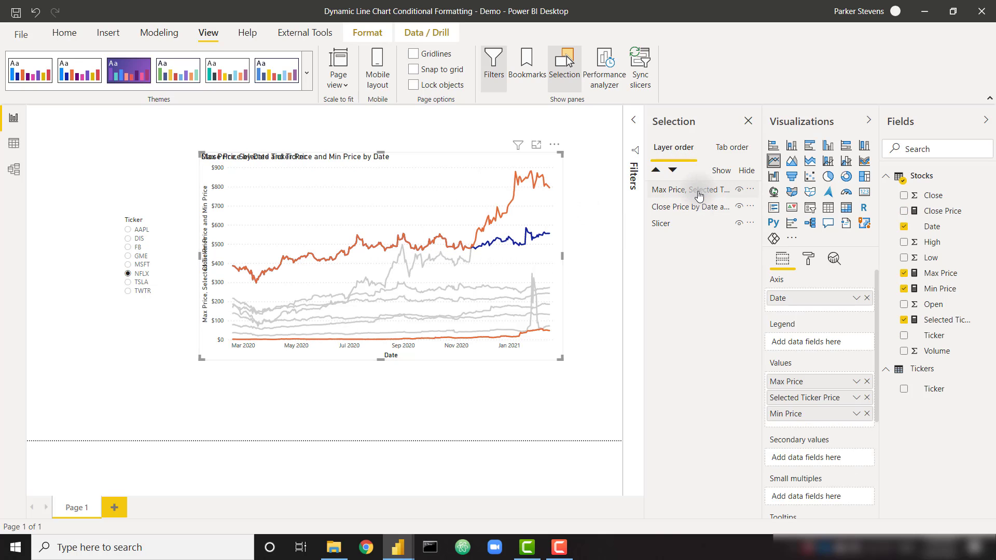
# - Lower the Max Price series' stroke width to 0, then pick the Min Price series
pyautogui.click(808, 258)
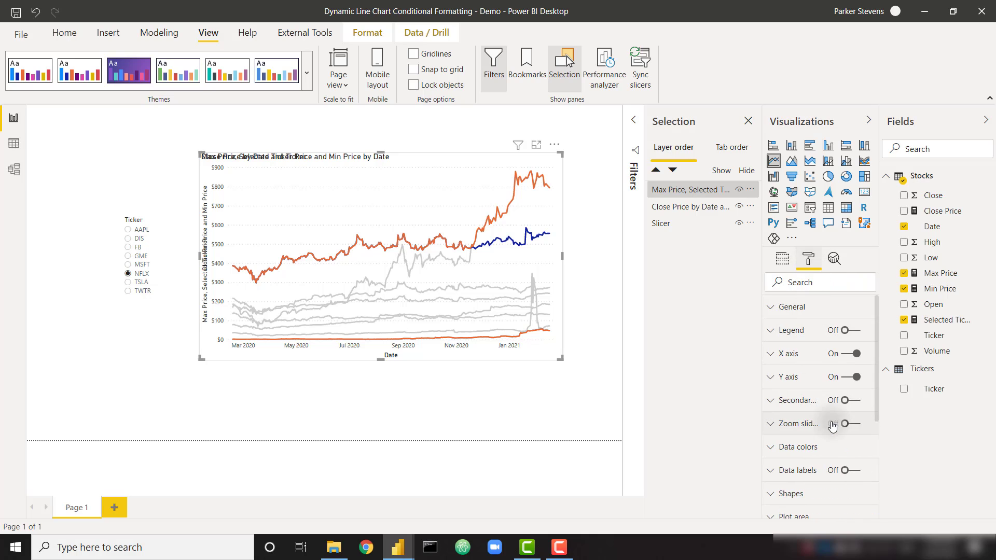
pyautogui.scroll(-2, 810, 430)
pyautogui.click(810, 430)
pyautogui.scroll(-5, 827, 458)
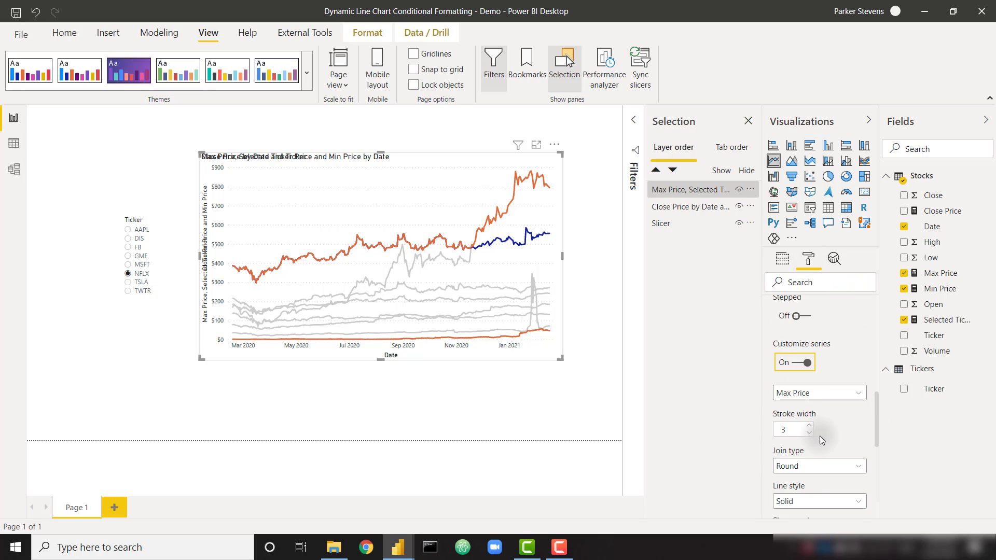
pyautogui.click(812, 437)
pyautogui.click(812, 437)
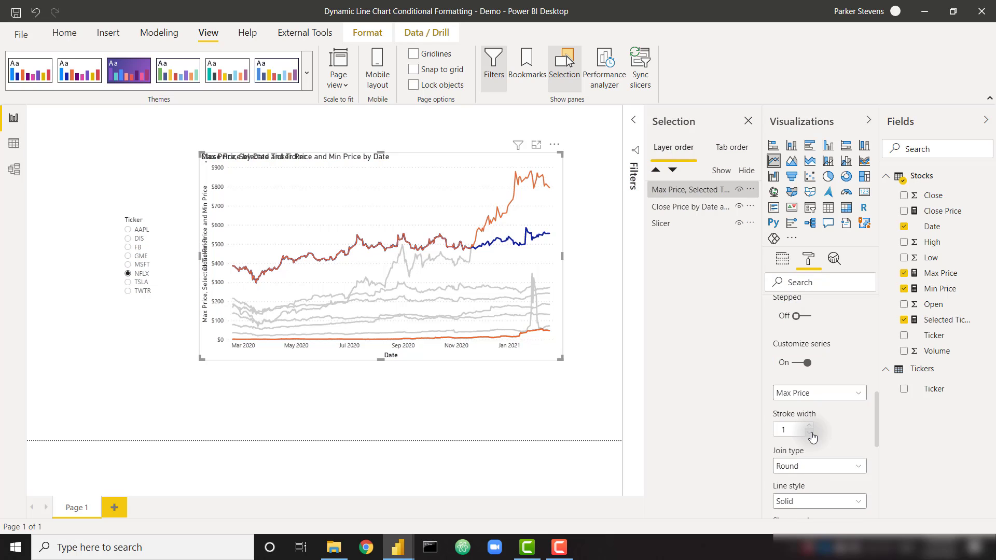
pyautogui.click(812, 437)
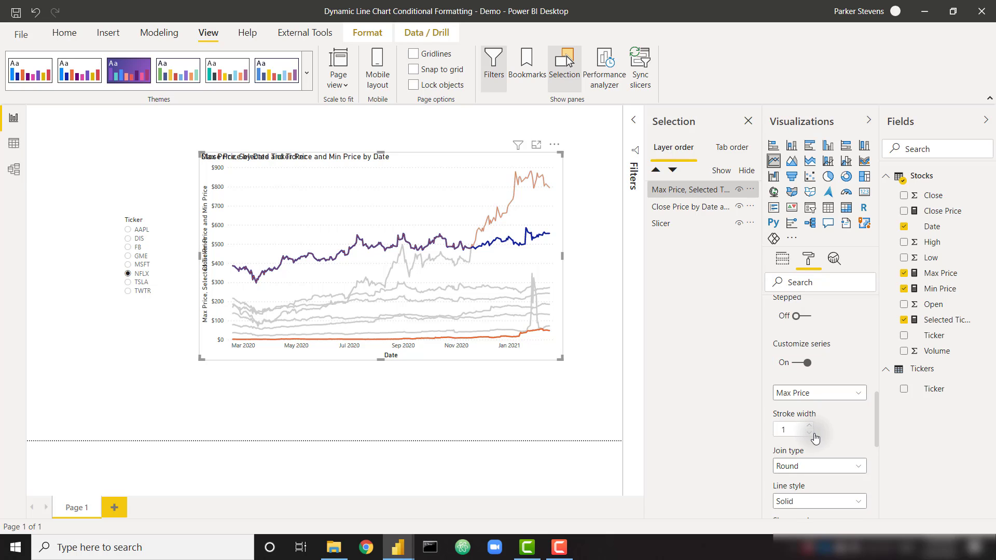
pyautogui.click(807, 433)
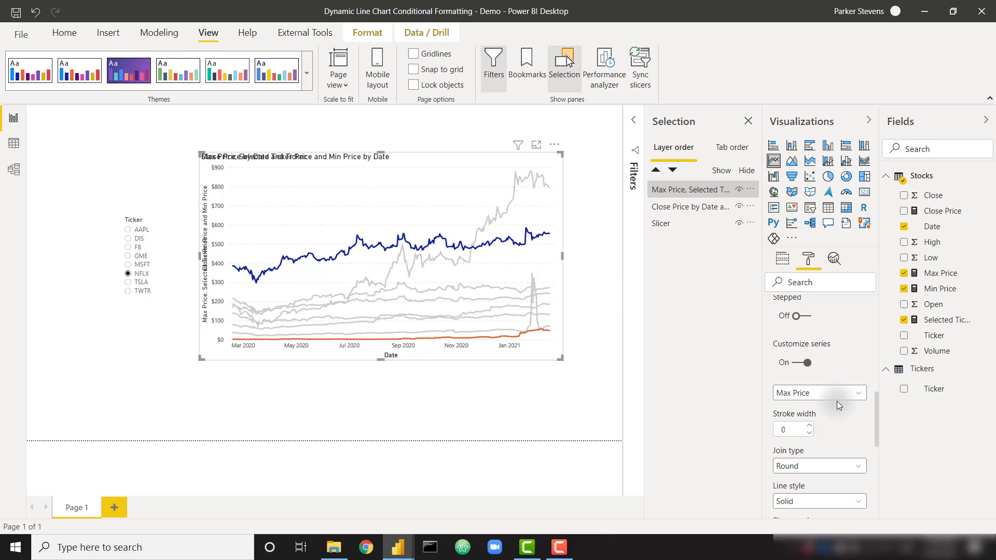
pyautogui.click(835, 393)
pyautogui.click(828, 435)
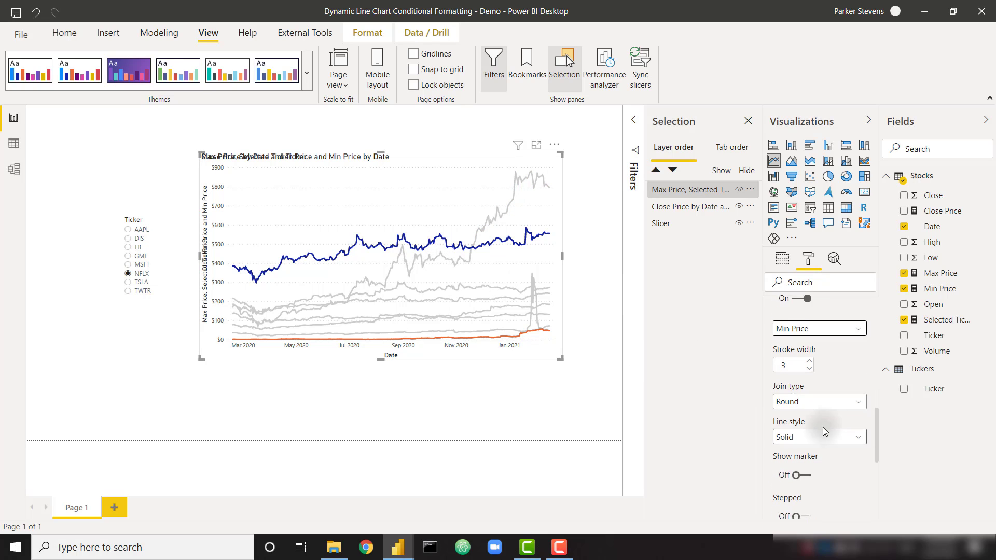
# - Reduce the Min Price line's stroke width to 0
pyautogui.click(809, 369)
pyautogui.click(809, 368)
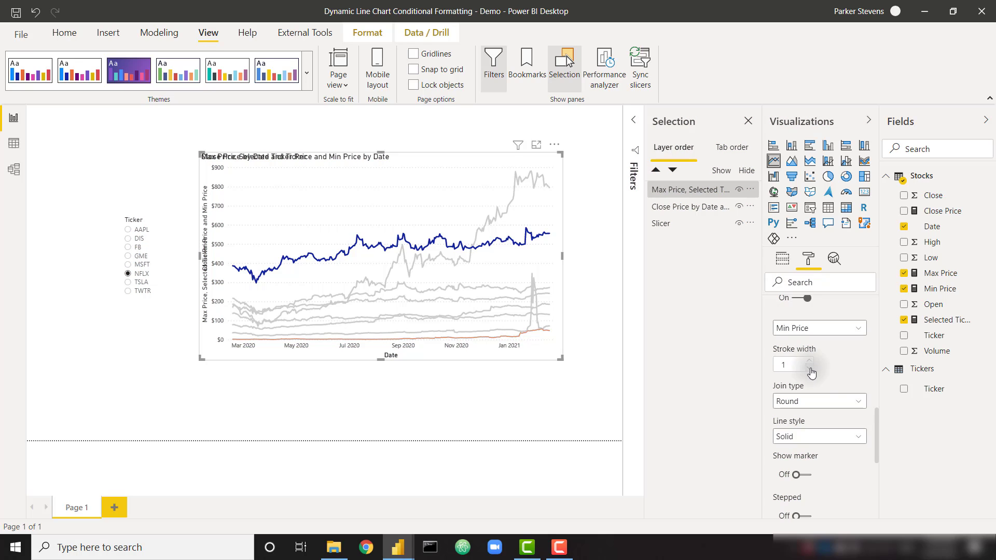
pyautogui.click(809, 369)
# - Color the Selected Ticker Price series red in the per-series colour settings
pyautogui.scroll(4, 848, 370)
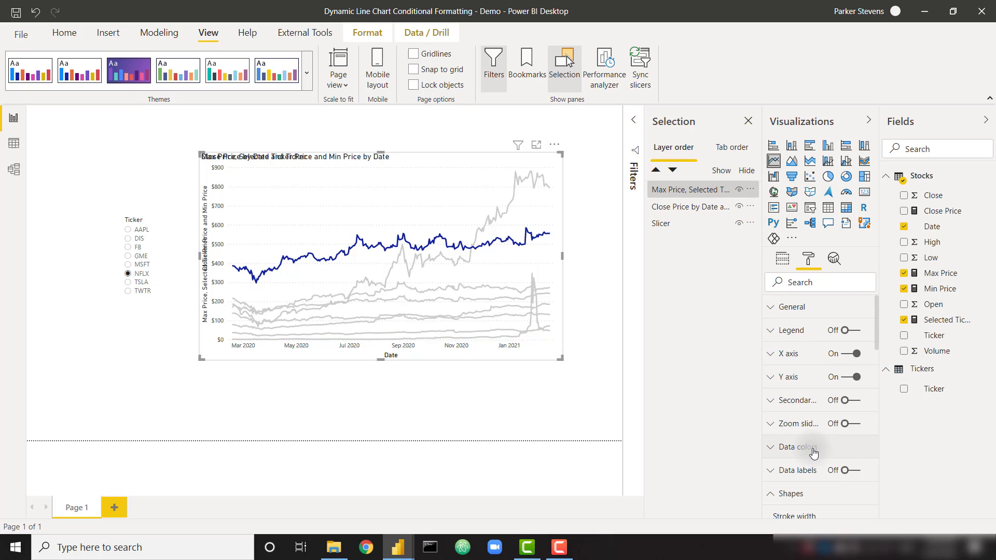
pyautogui.click(812, 450)
pyautogui.scroll(-5, 843, 457)
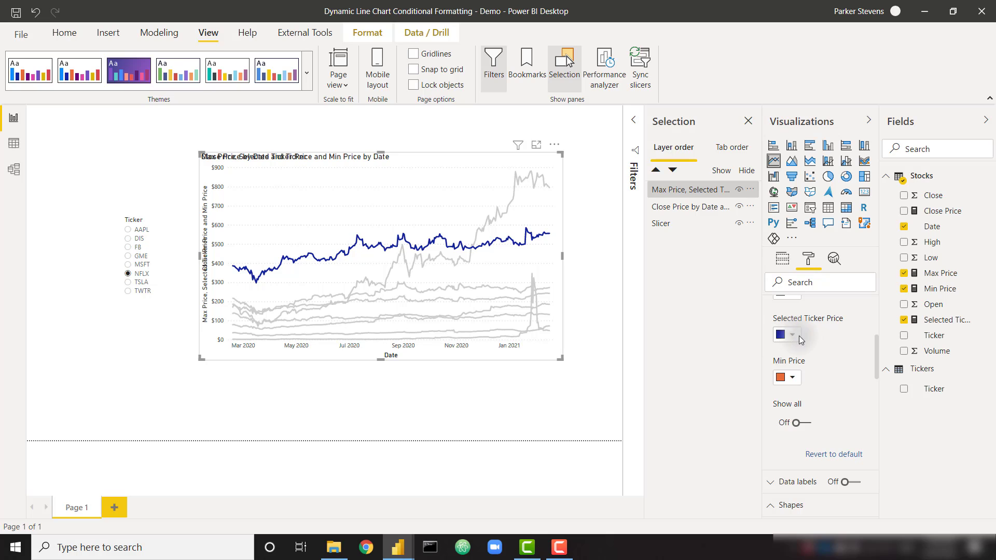
pyautogui.click(791, 340)
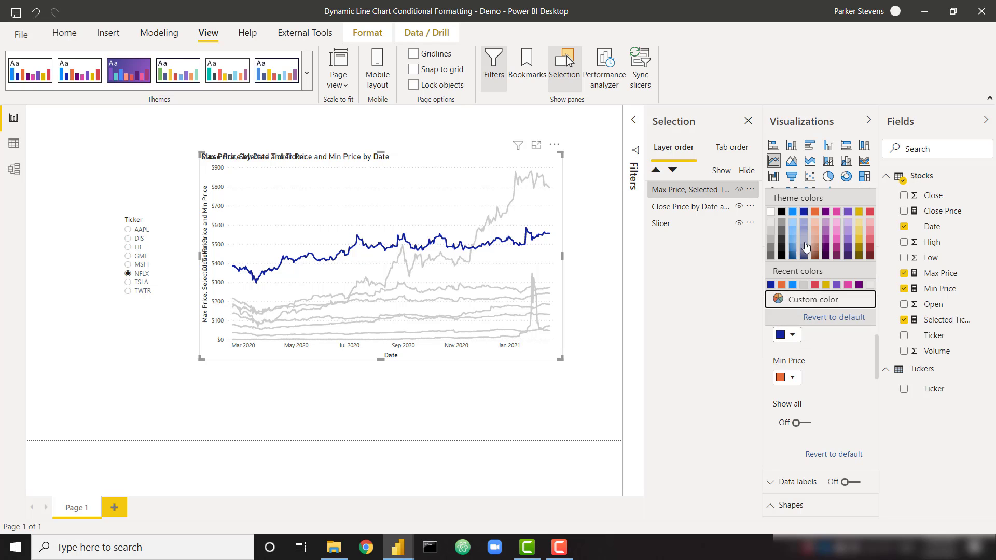
pyautogui.click(869, 217)
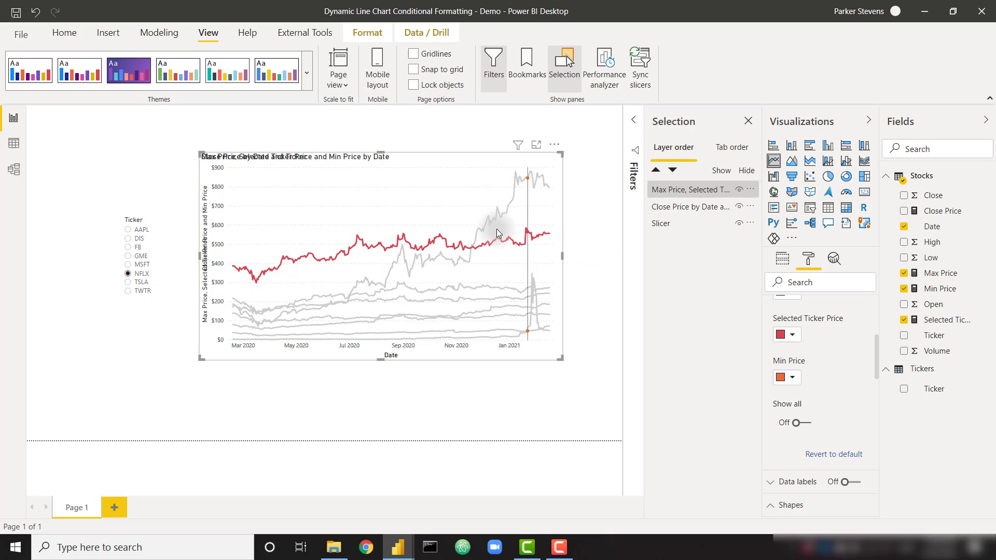
pyautogui.moveTo(490, 229)
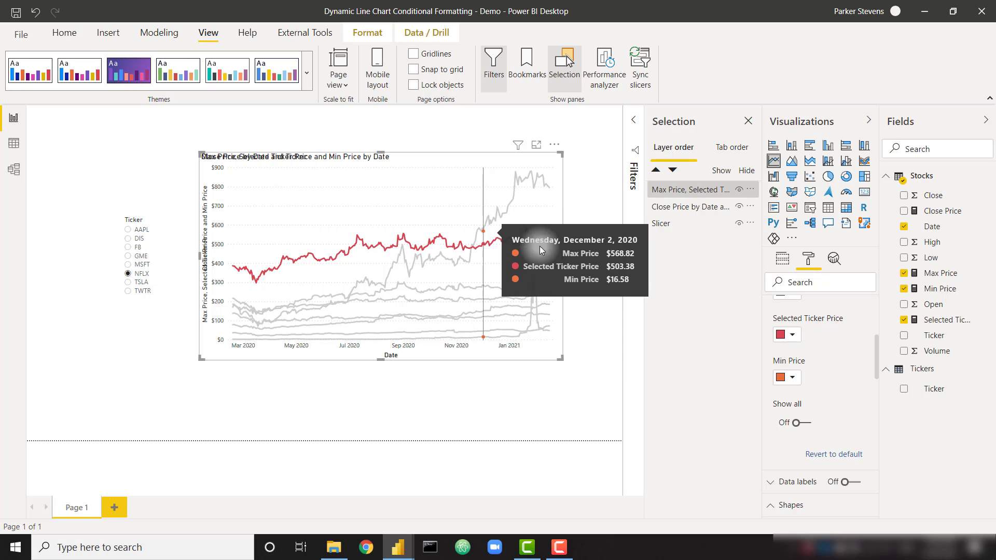
# - Set the Max Price and Min Price series colours to white
pyautogui.scroll(3, 836, 362)
pyautogui.click(796, 422)
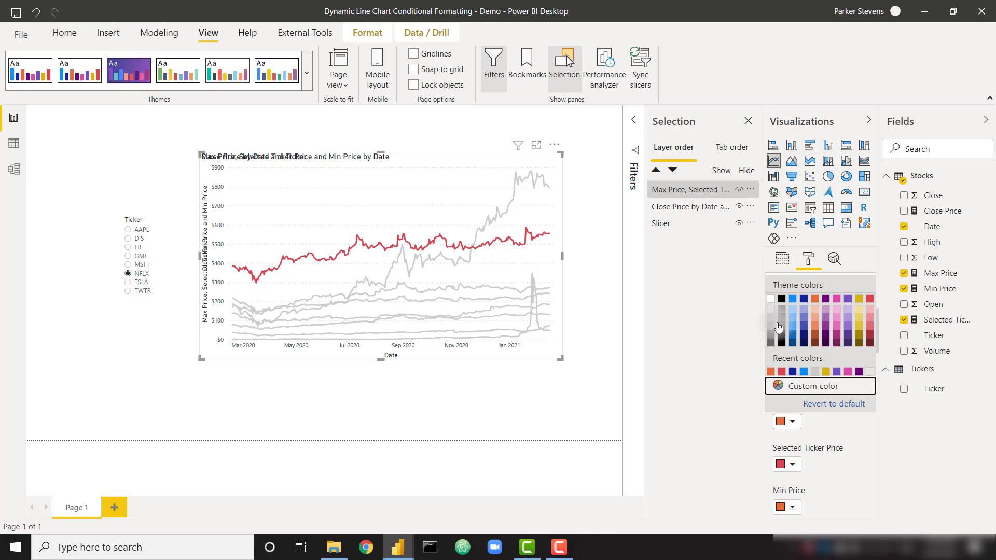
pyautogui.click(771, 298)
pyautogui.click(792, 508)
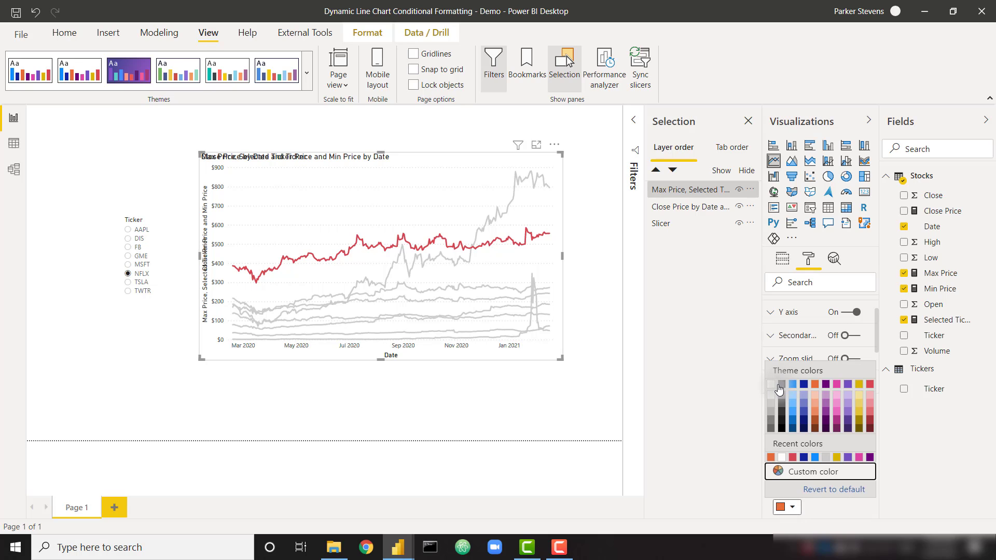
pyautogui.click(776, 388)
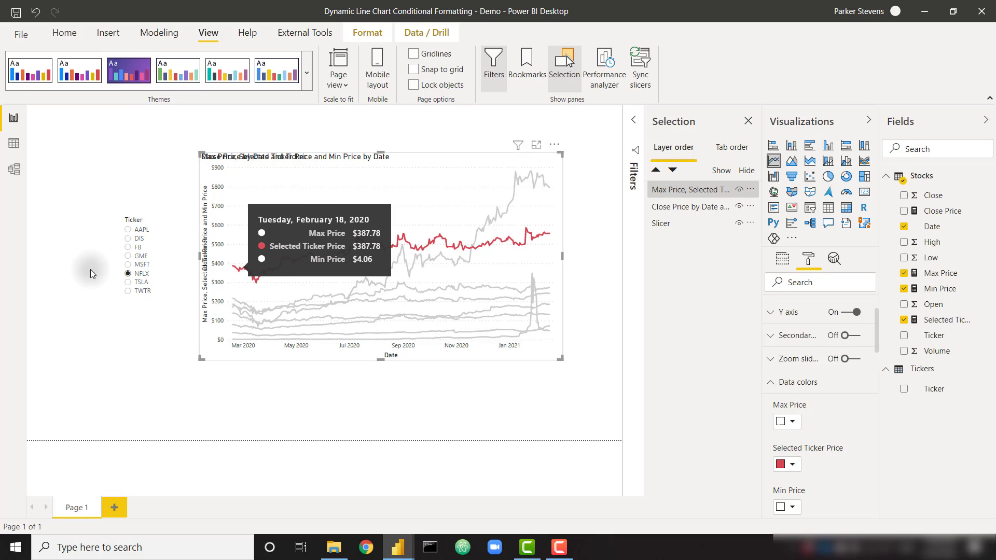
# - Try TSLA, TWTR and MSFT in the Ticker slicer, finishing on GME
pyautogui.click(140, 283)
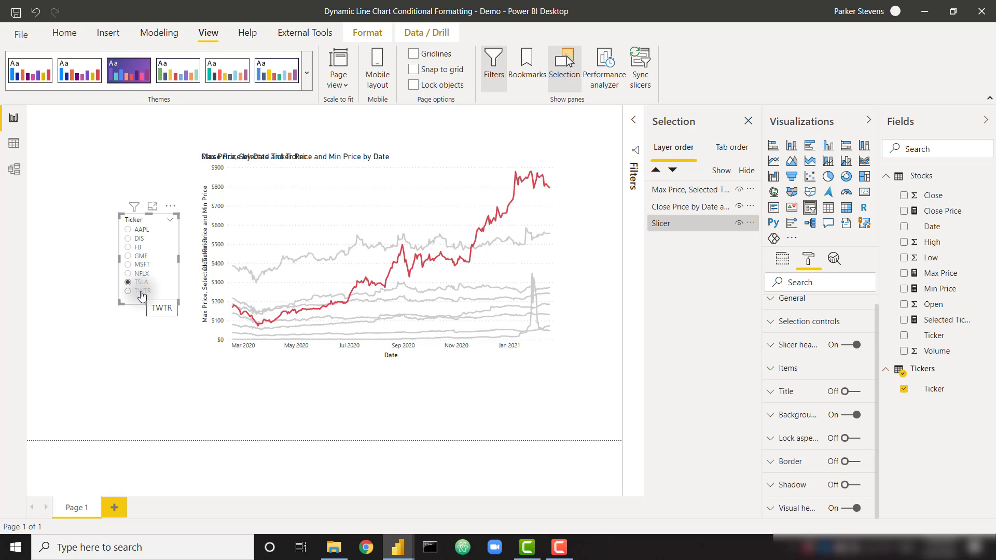
pyautogui.click(139, 291)
pyautogui.click(141, 265)
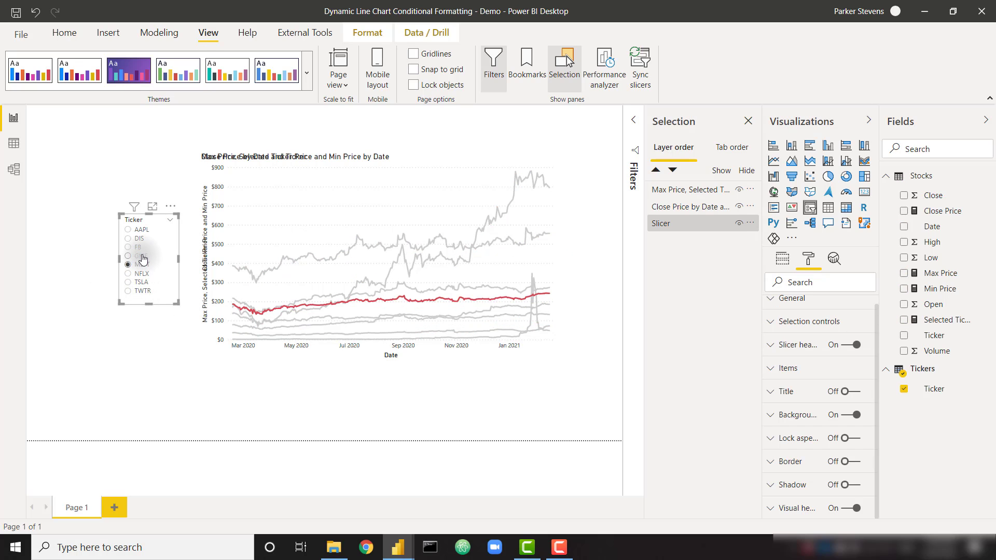
pyautogui.click(140, 256)
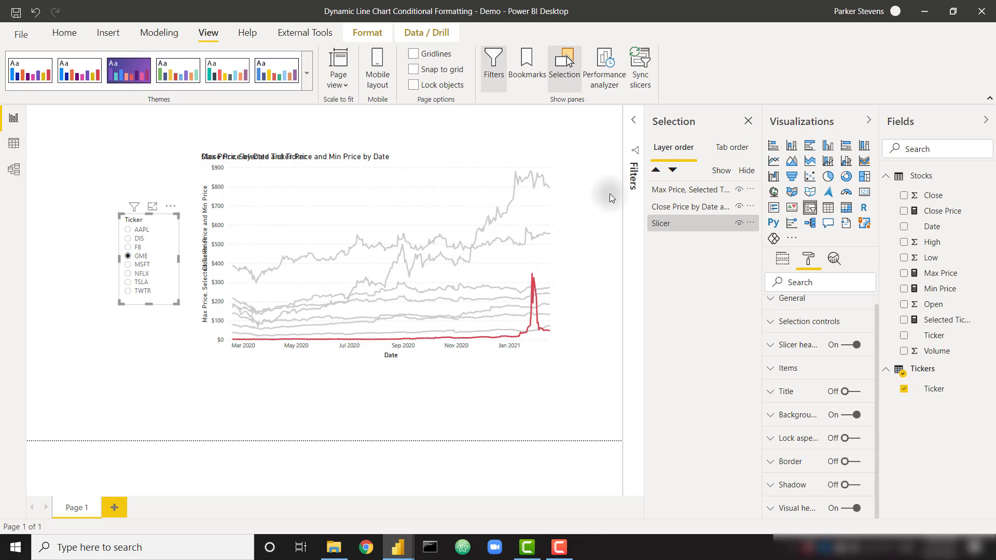
# - Filter the Close Price chart's format settings by 'color' and make the X axis labels and title white
pyautogui.click(685, 207)
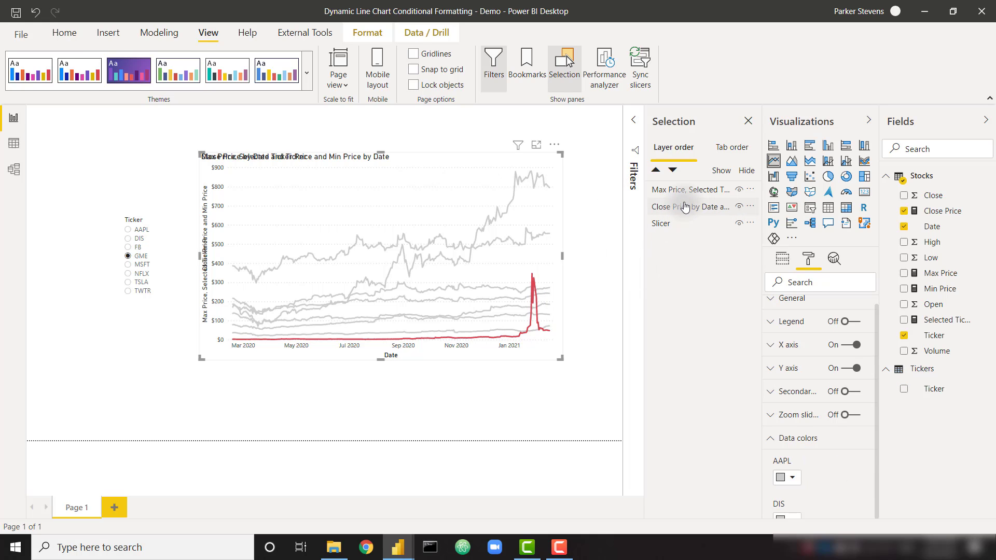
pyautogui.click(814, 283)
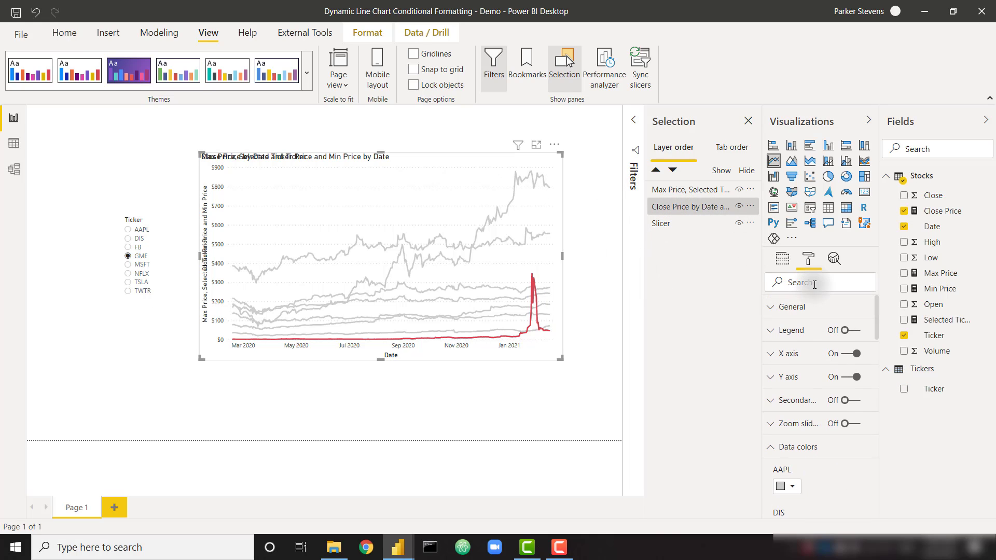
pyautogui.write('color')
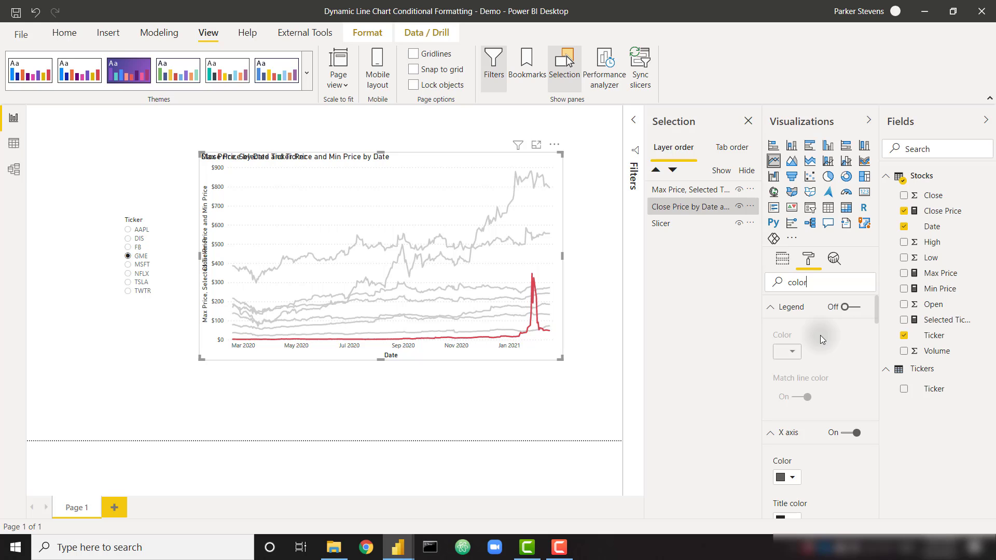
pyautogui.scroll(-3, 820, 397)
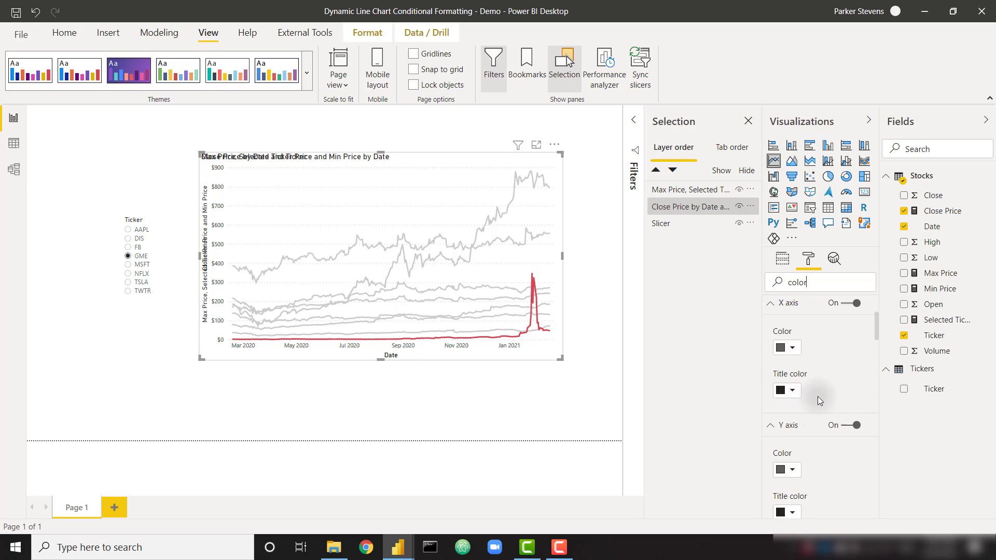
pyautogui.click(792, 355)
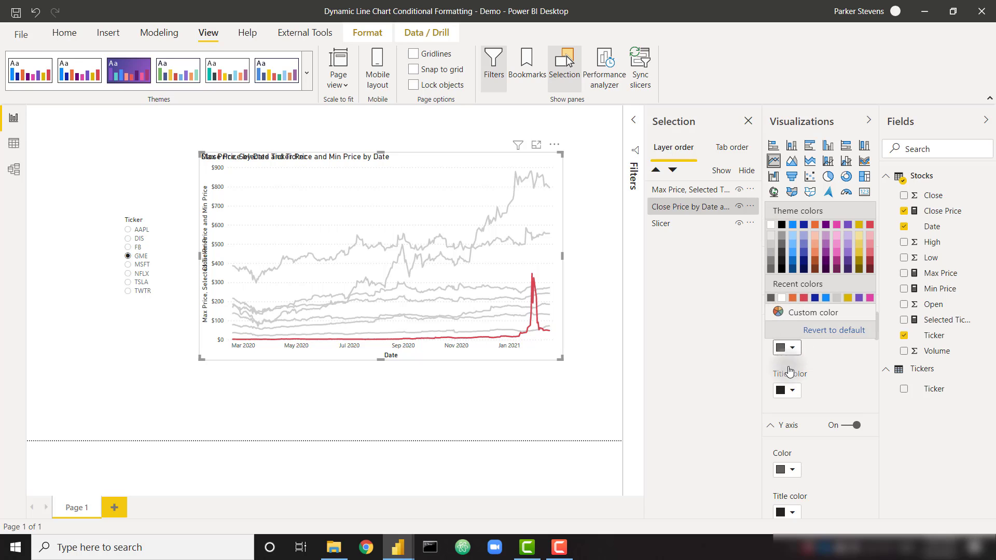
pyautogui.click(775, 229)
pyautogui.click(789, 394)
pyautogui.click(770, 271)
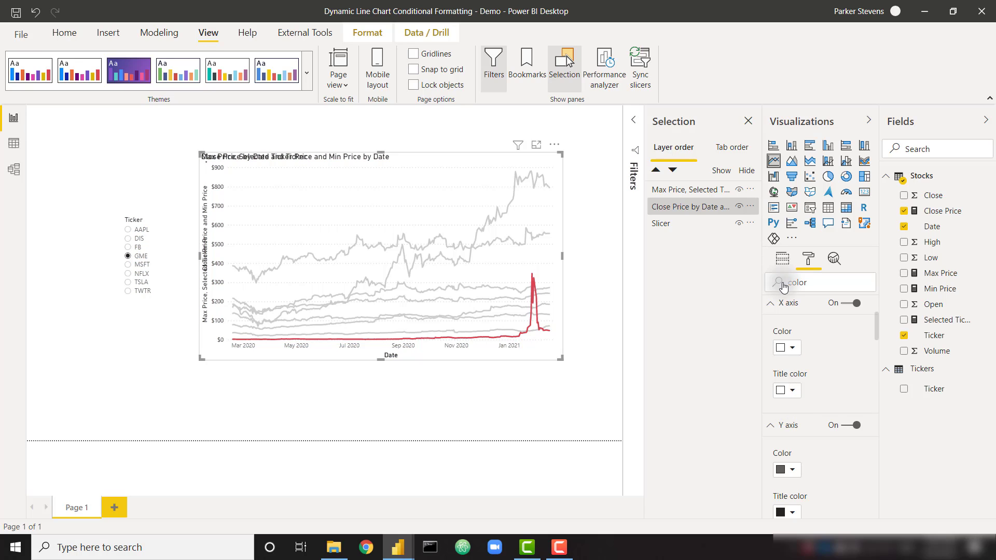
# - Make the Close Price chart's Y axis labels and title white
pyautogui.scroll(-2, 799, 384)
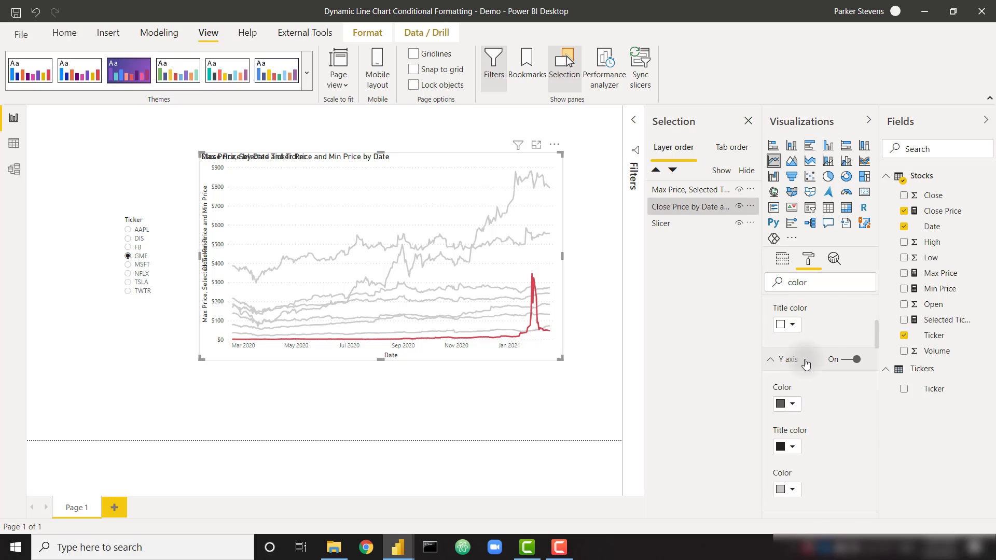
pyautogui.click(787, 402)
pyautogui.click(773, 282)
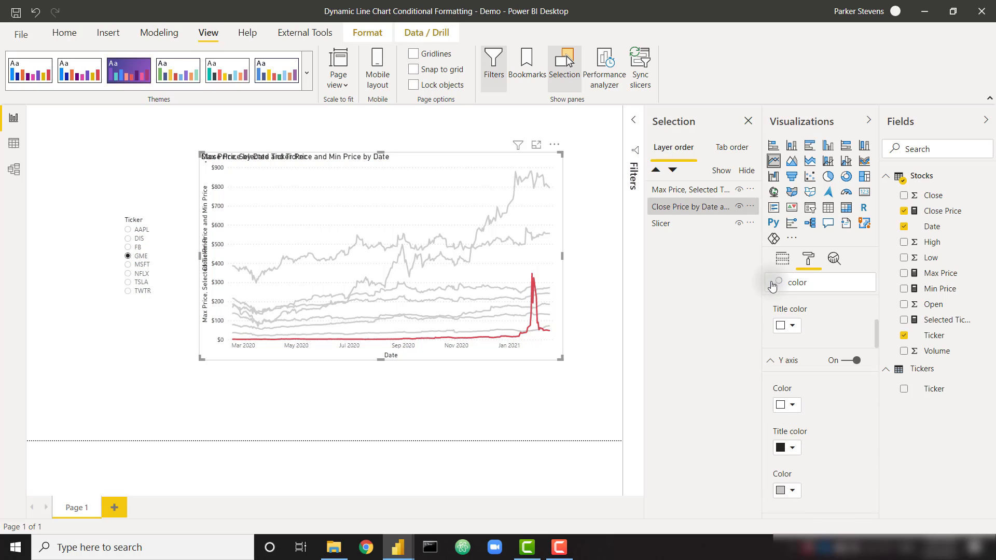
pyautogui.click(791, 448)
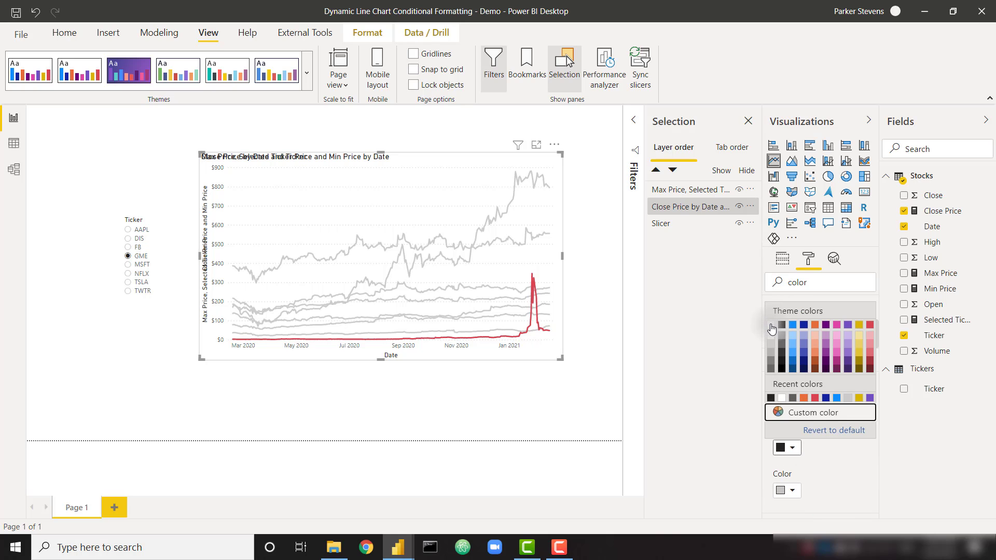
pyautogui.click(608, 424)
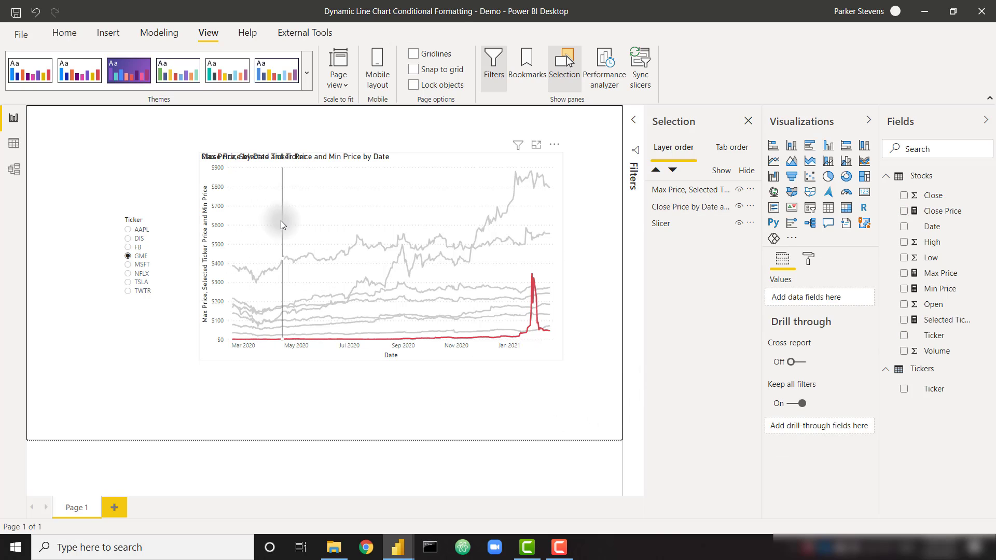
# - Filter the Close Price chart's format settings by 'color' and set the title font to white
pyautogui.click(685, 206)
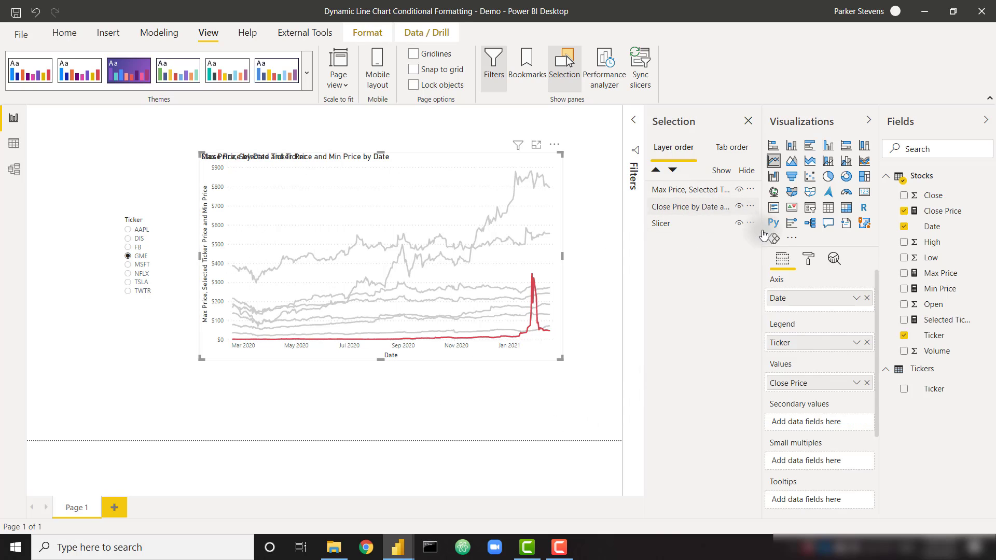
pyautogui.click(808, 259)
pyautogui.click(810, 284)
pyautogui.write('c')
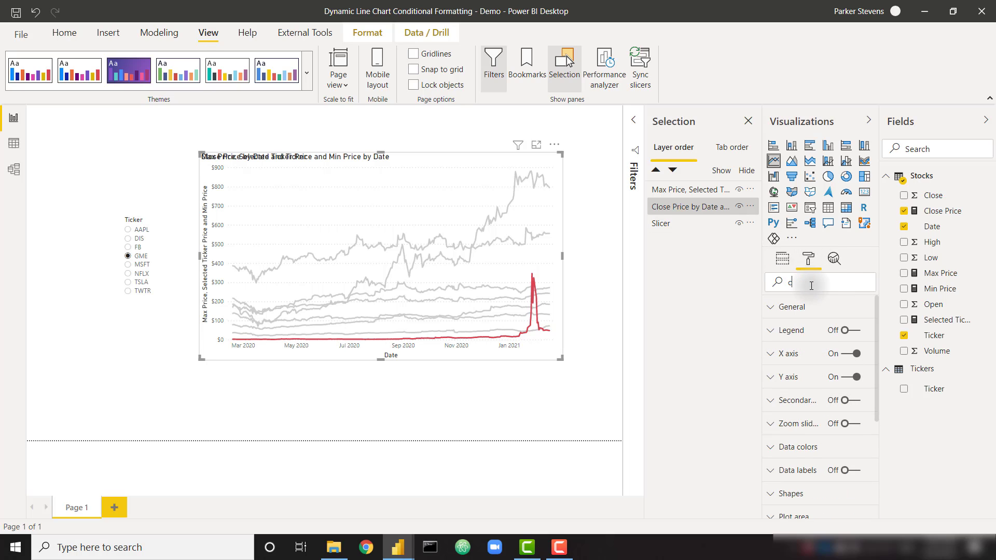
pyautogui.write('olor')
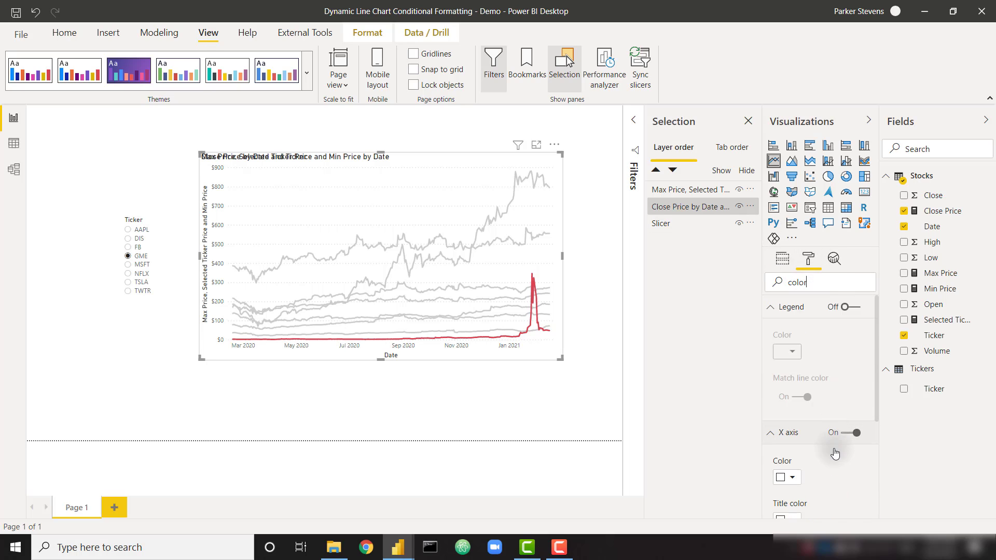
pyautogui.scroll(-3, 833, 453)
pyautogui.scroll(-5, 837, 461)
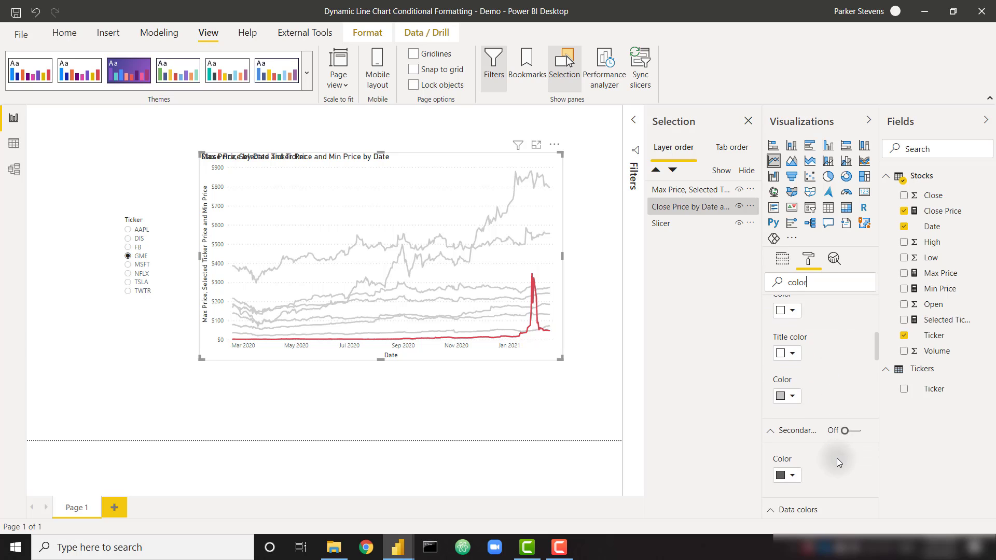
pyautogui.scroll(-8, 836, 459)
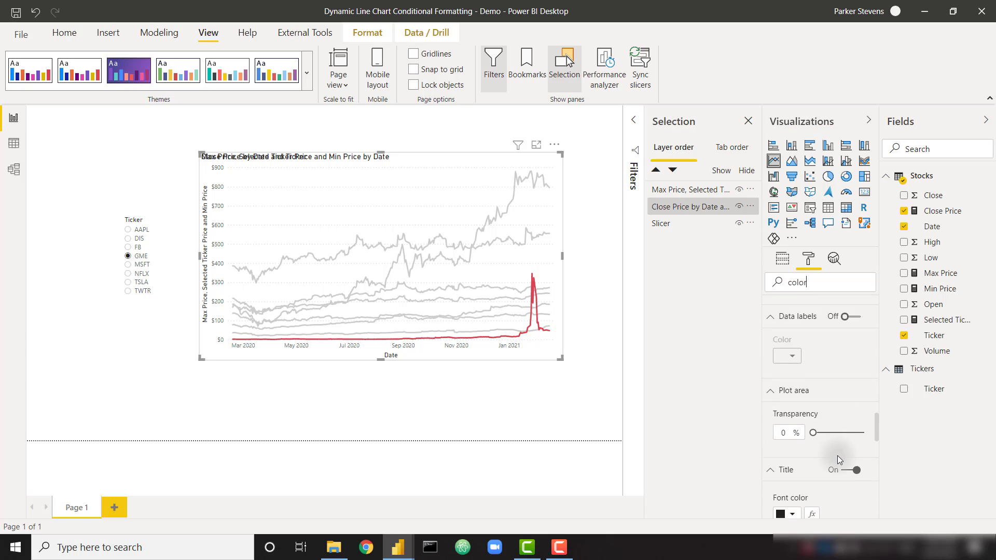
pyautogui.click(794, 389)
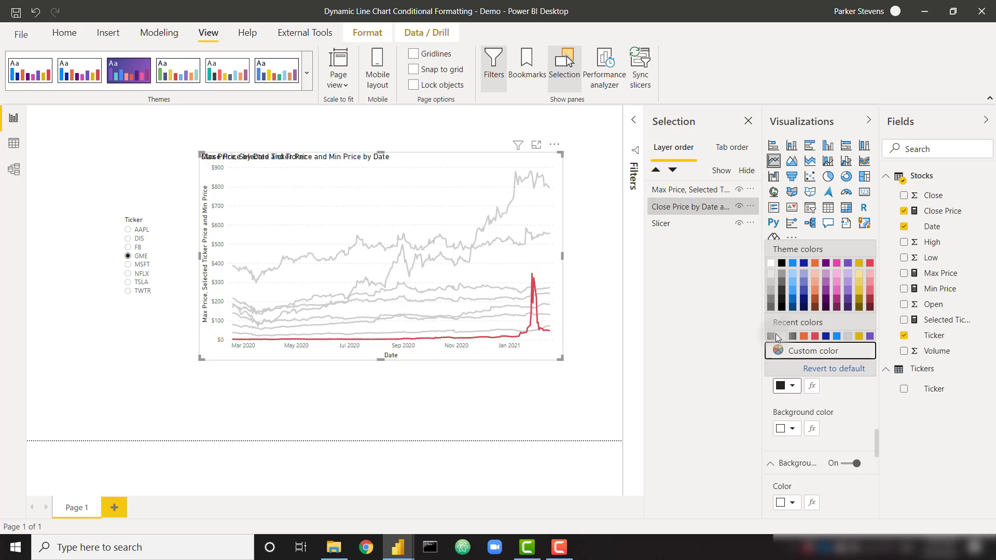
pyautogui.click(773, 261)
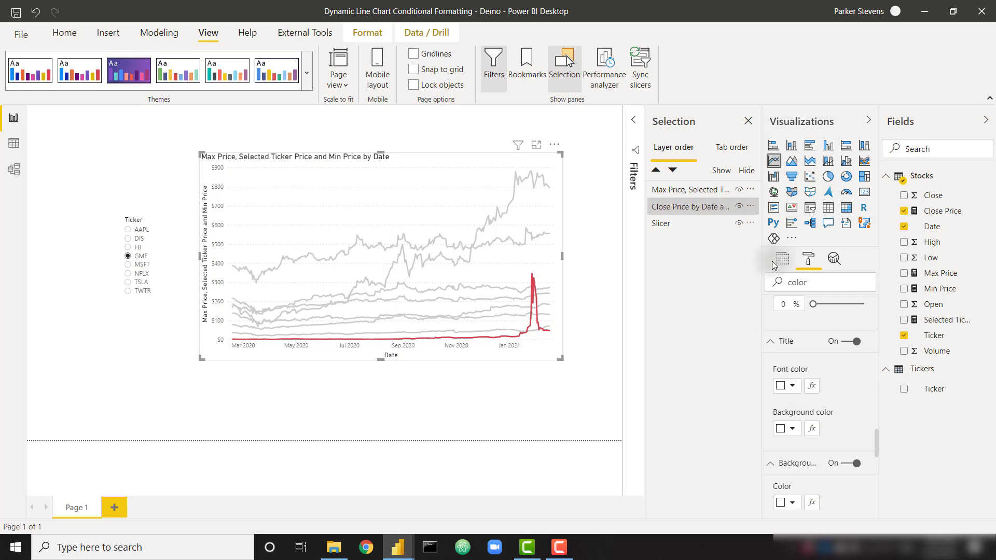
pyautogui.click(592, 269)
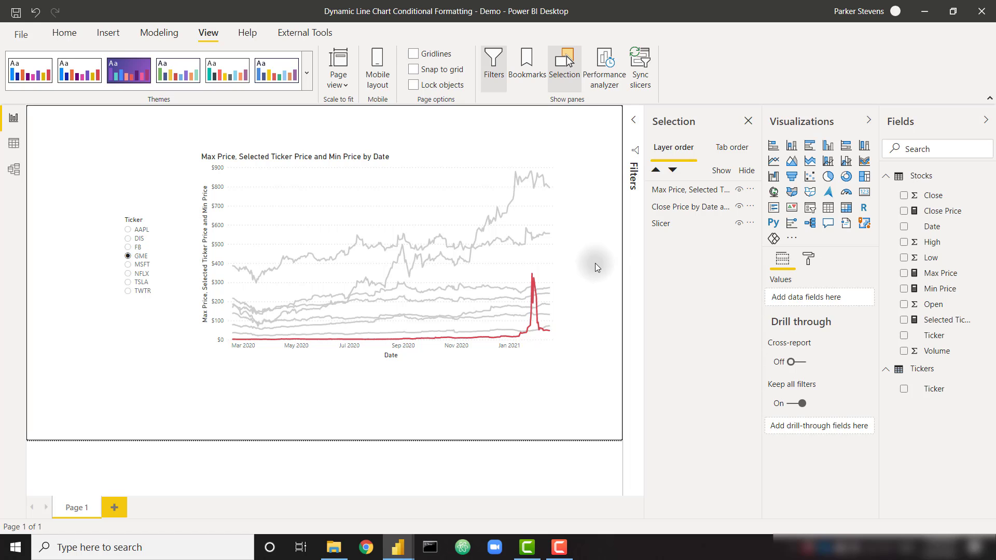
# - Close the Selection pane and step the Ticker slicer through NFLX, TWTR and DIS to TSLA
pyautogui.moveTo(460, 240)
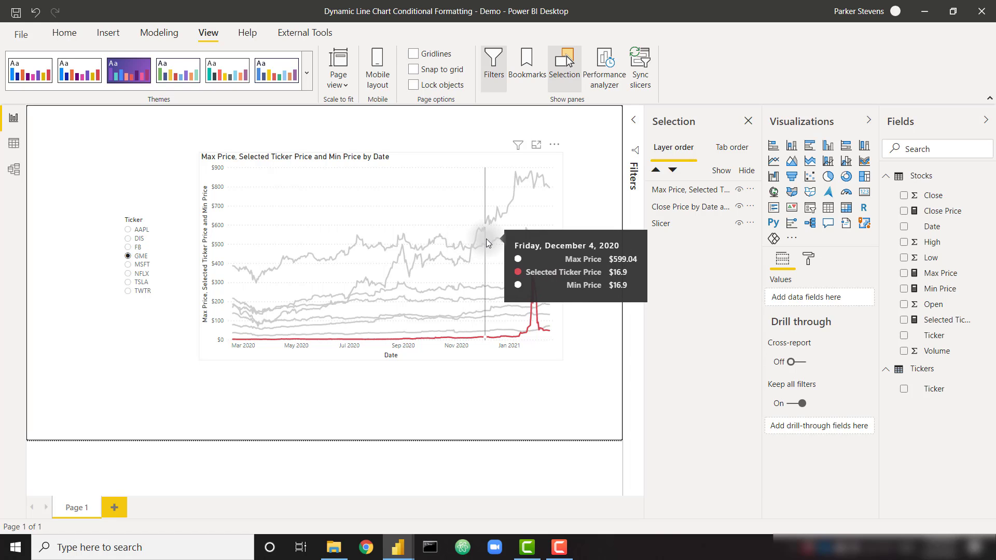
pyautogui.click(748, 121)
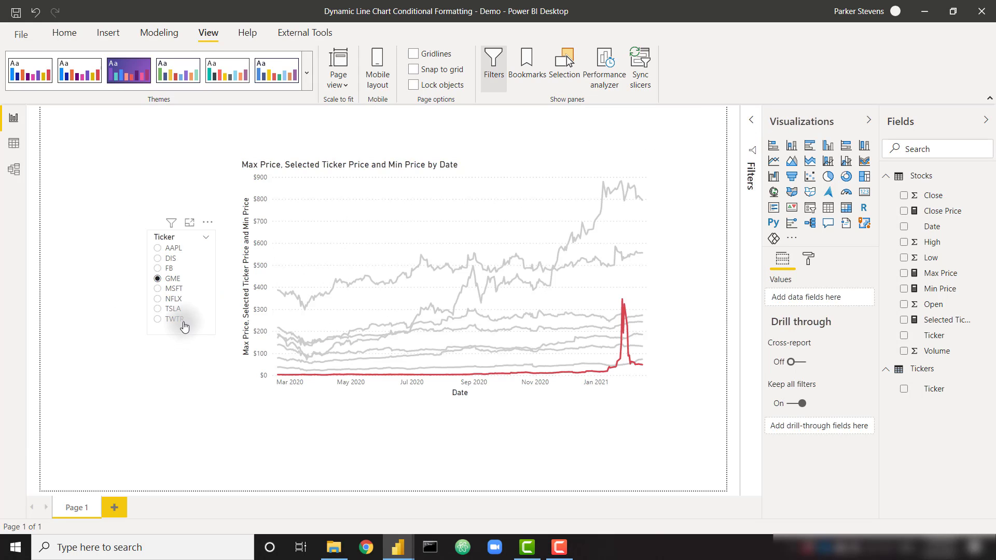
pyautogui.click(171, 299)
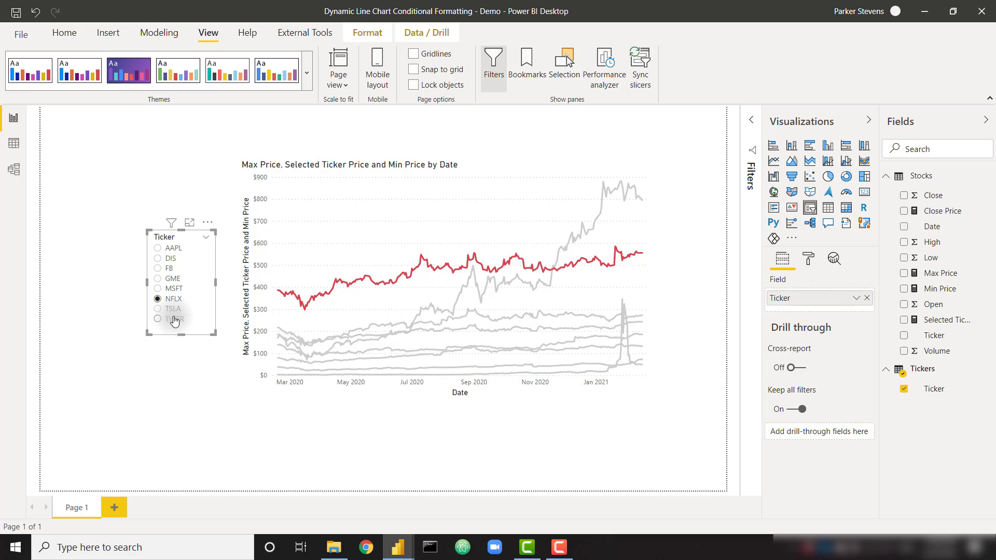
pyautogui.click(174, 318)
pyautogui.click(175, 259)
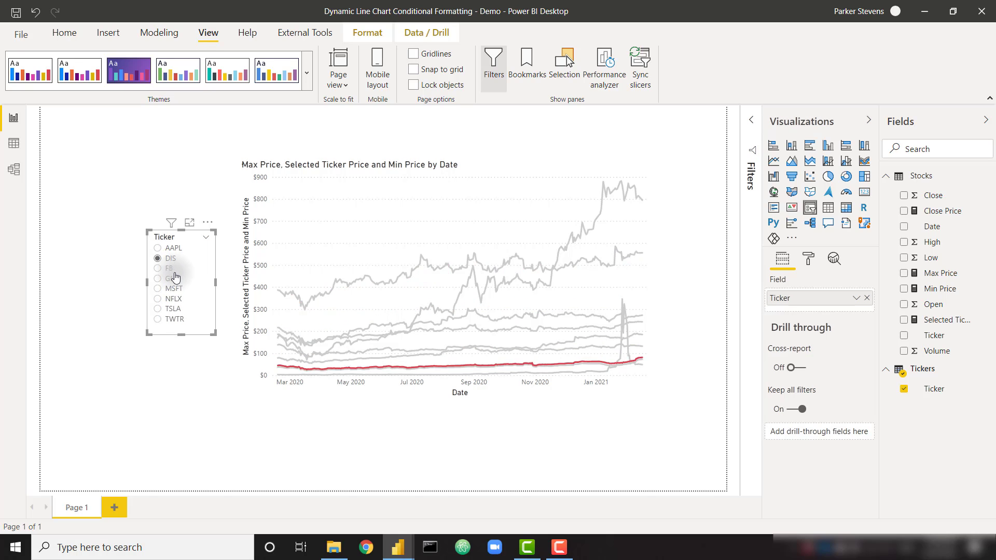
pyautogui.click(177, 310)
pyautogui.click(213, 406)
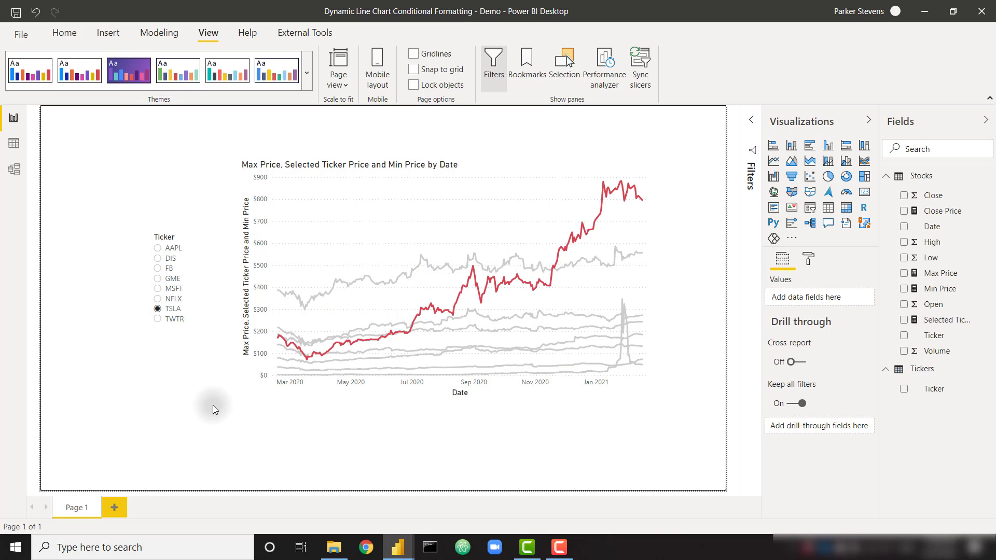